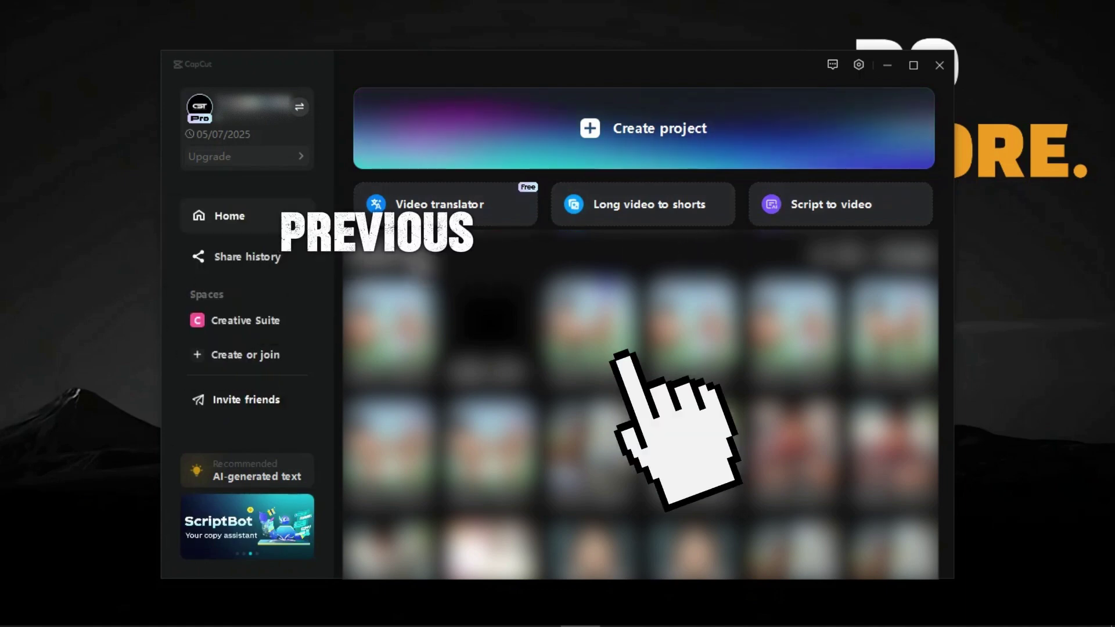
Step: Create a blank project and rename it from 0916 to 'Capcut pc interface'
left_click(593, 127)
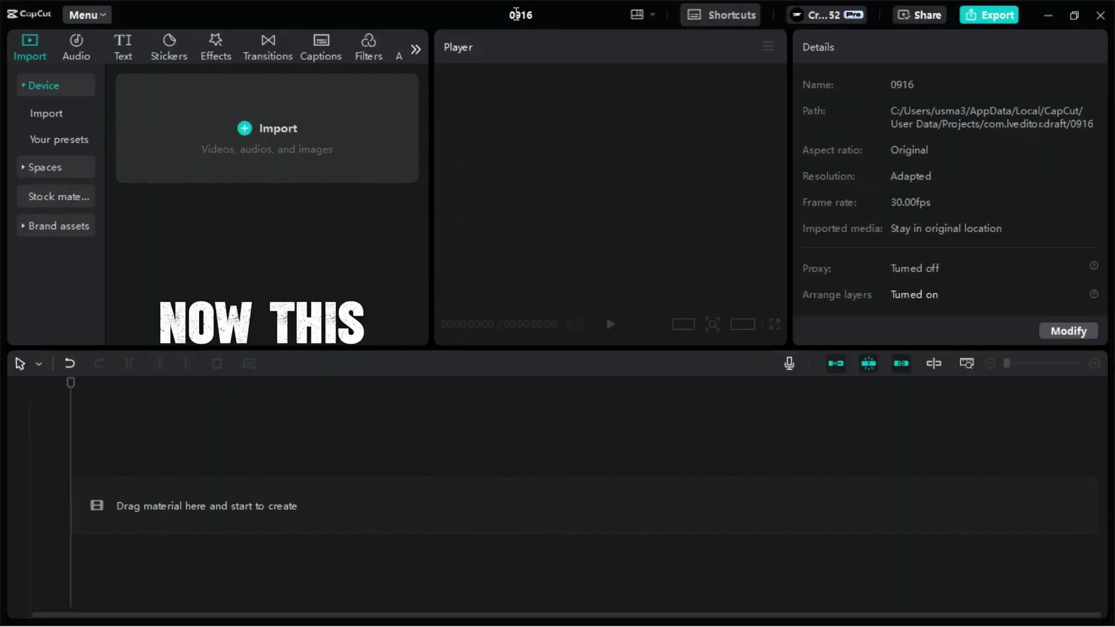
left_click(522, 14)
type("Capcut pc interface")
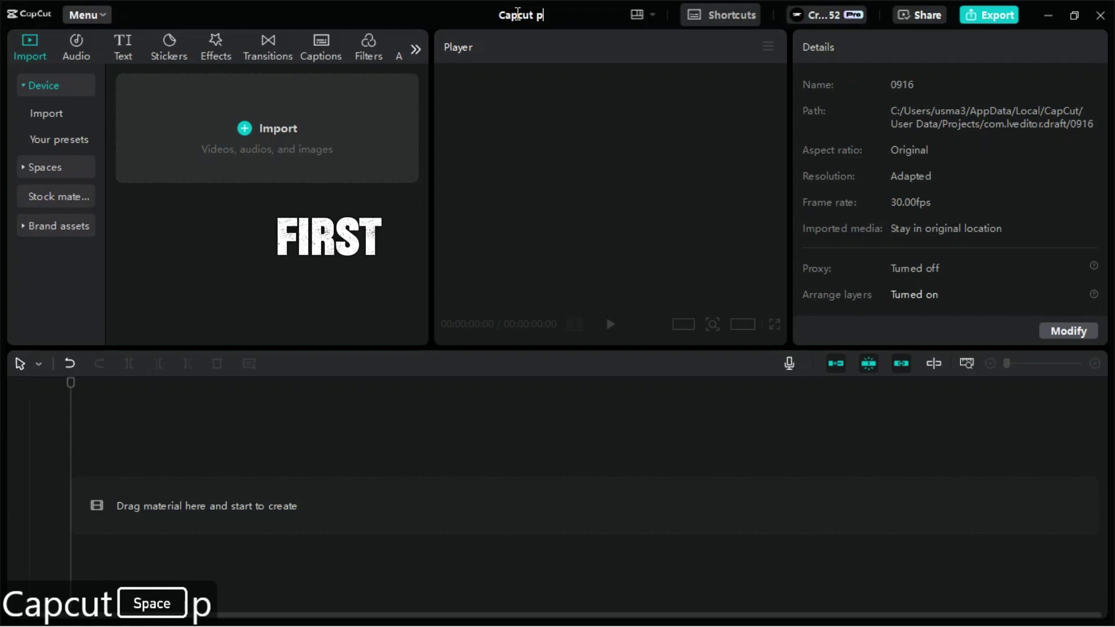
key("Return")
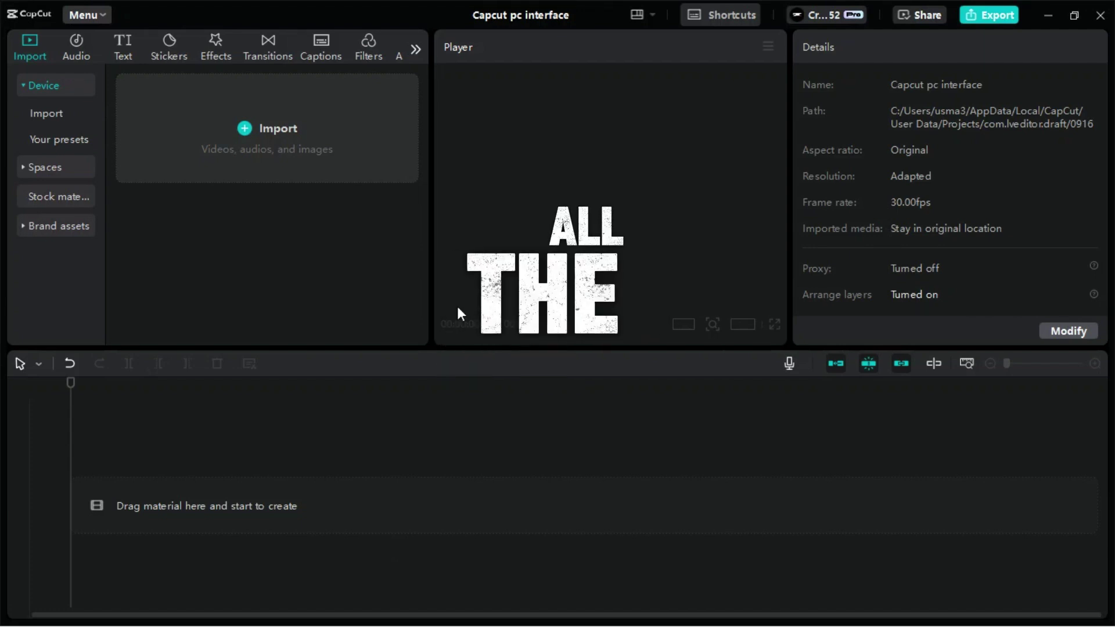
left_click(98, 15)
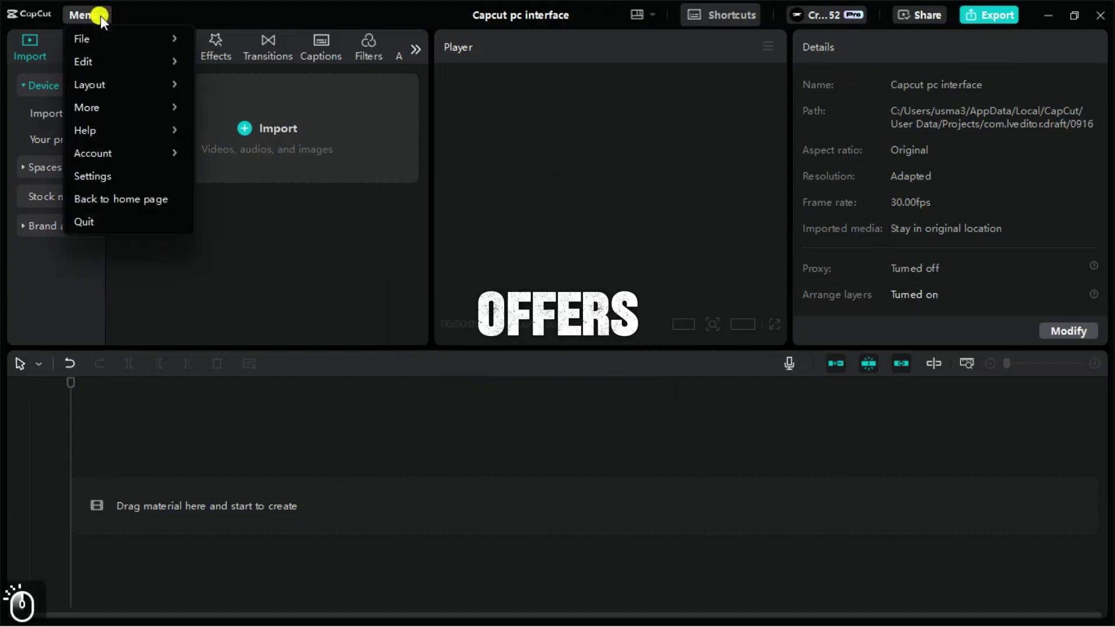
left_click(86, 173)
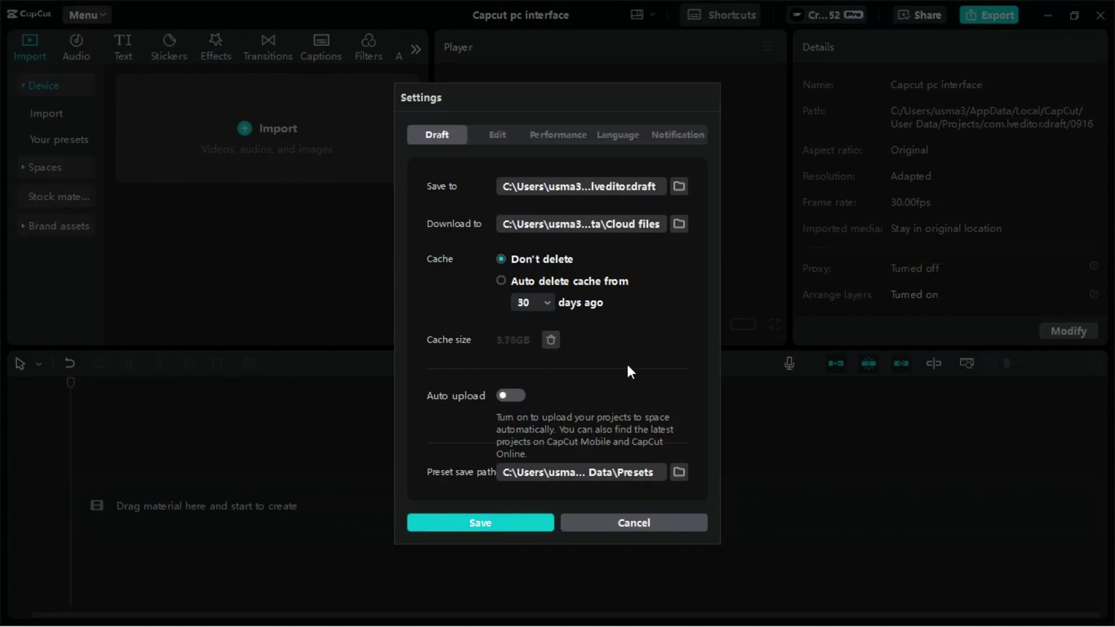
left_click(499, 135)
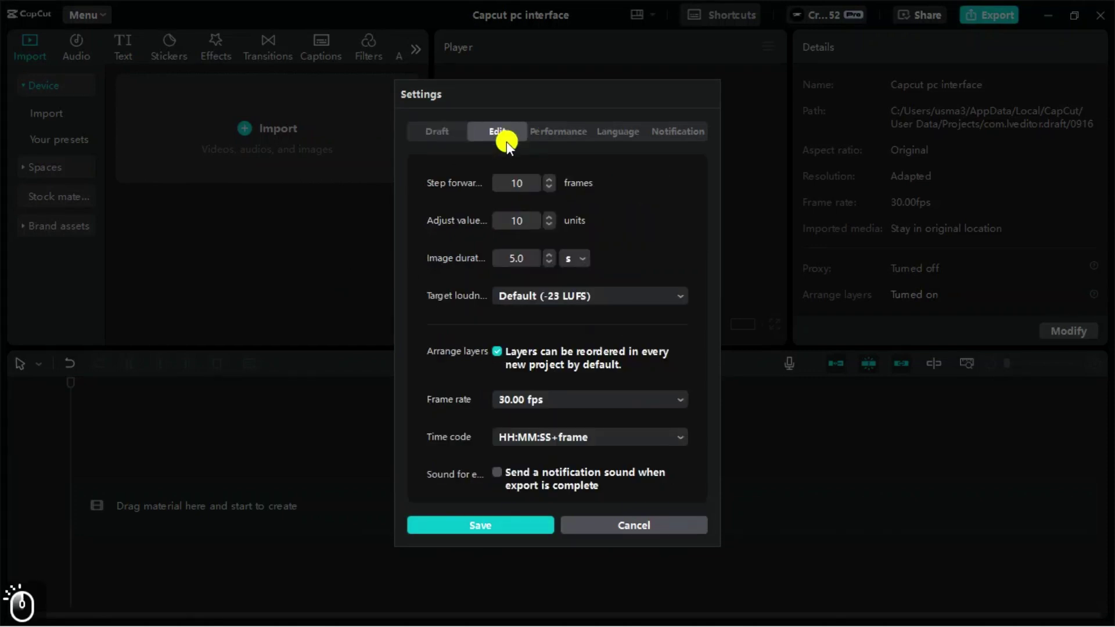
left_click(546, 133)
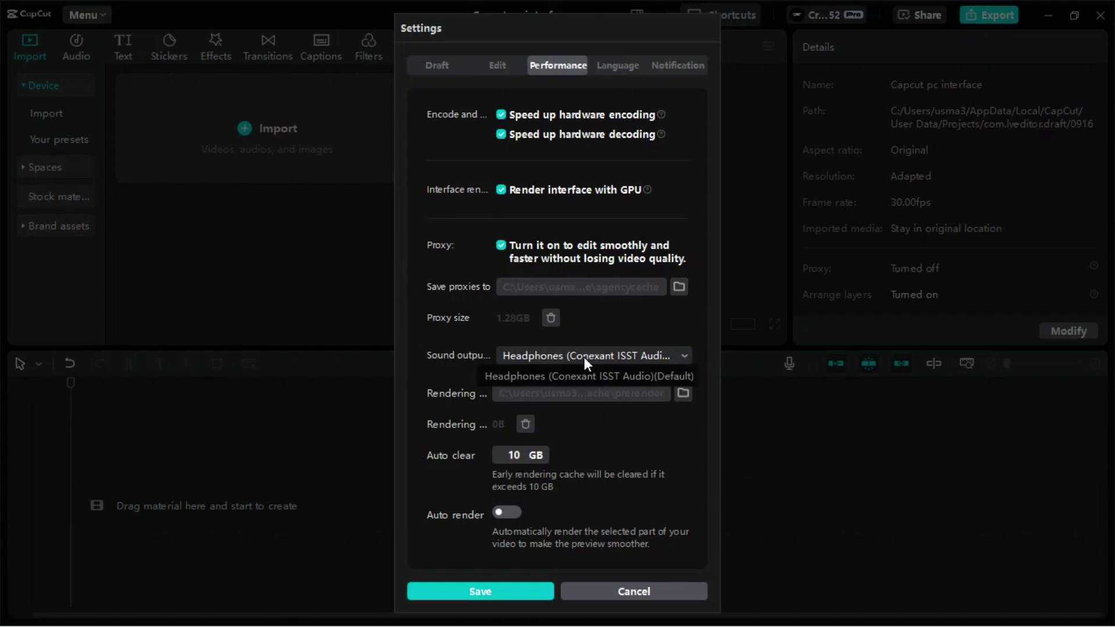
left_click(611, 66)
left_click(560, 65)
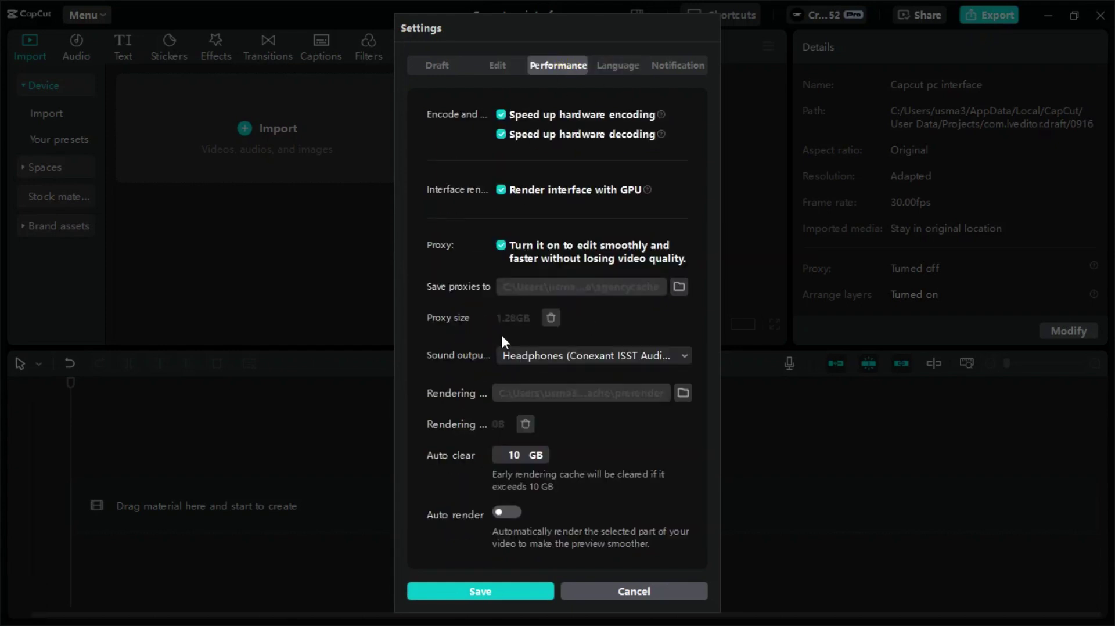
left_click(504, 66)
left_click(439, 132)
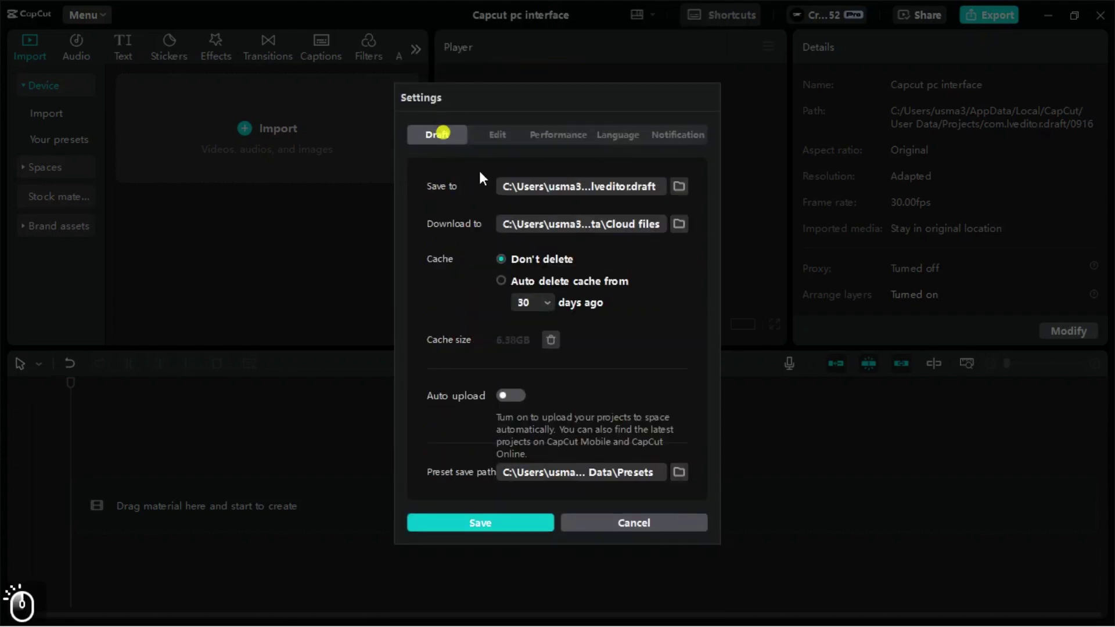
left_click(499, 525)
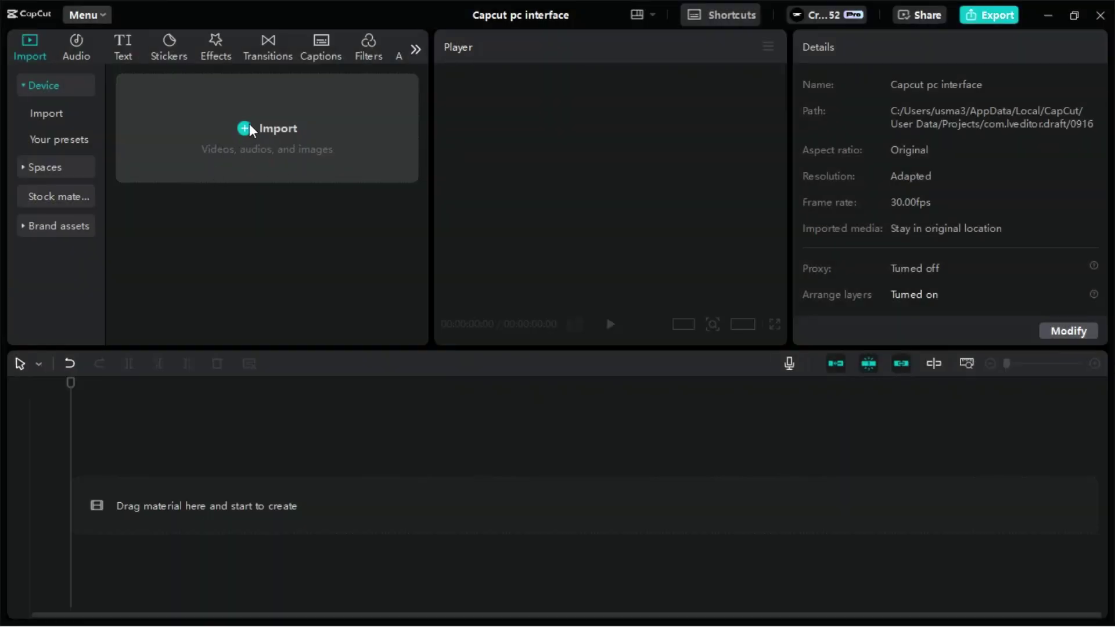
Step: Browse the Stock materials categories: Green screen, Backgrounds, and Intro & ending clips
left_click(47, 116)
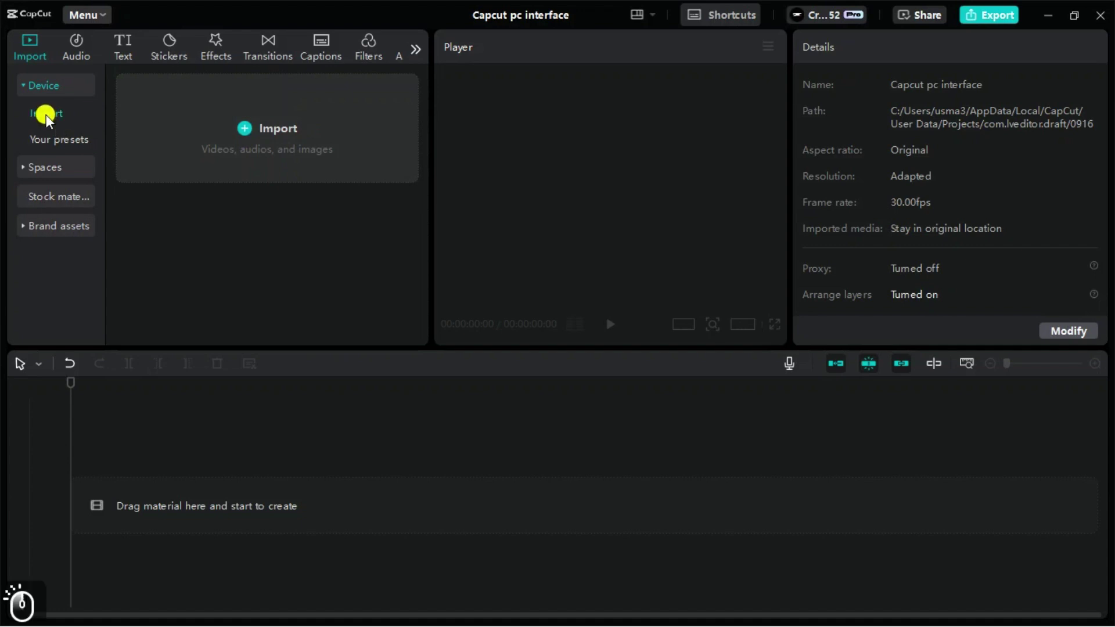
left_click(55, 196)
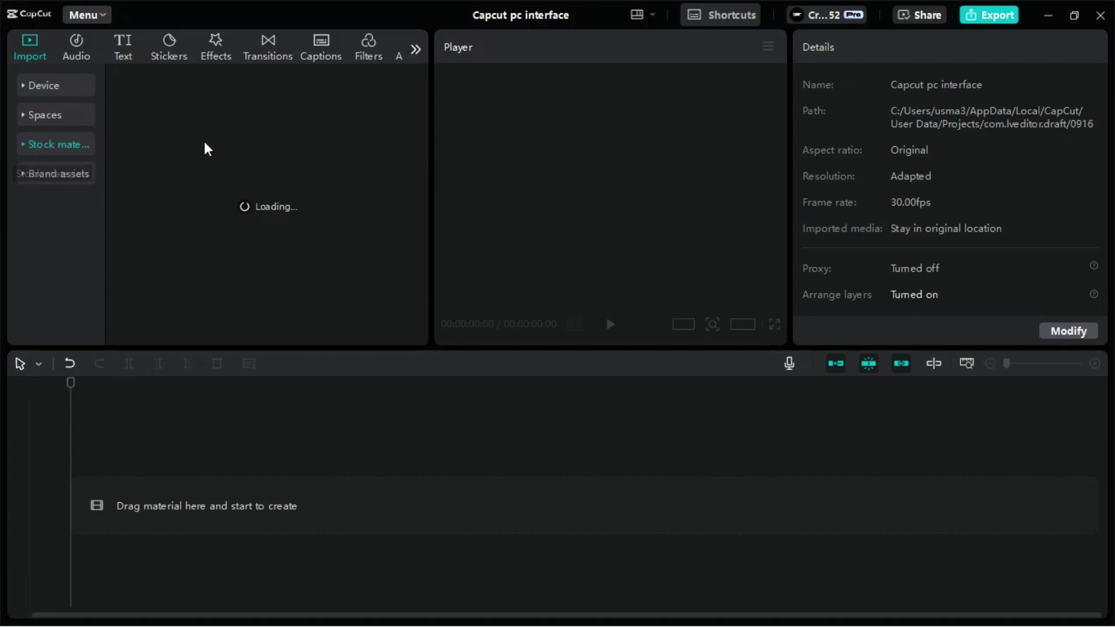
left_click(26, 147)
scroll(75, 279, "down", 2)
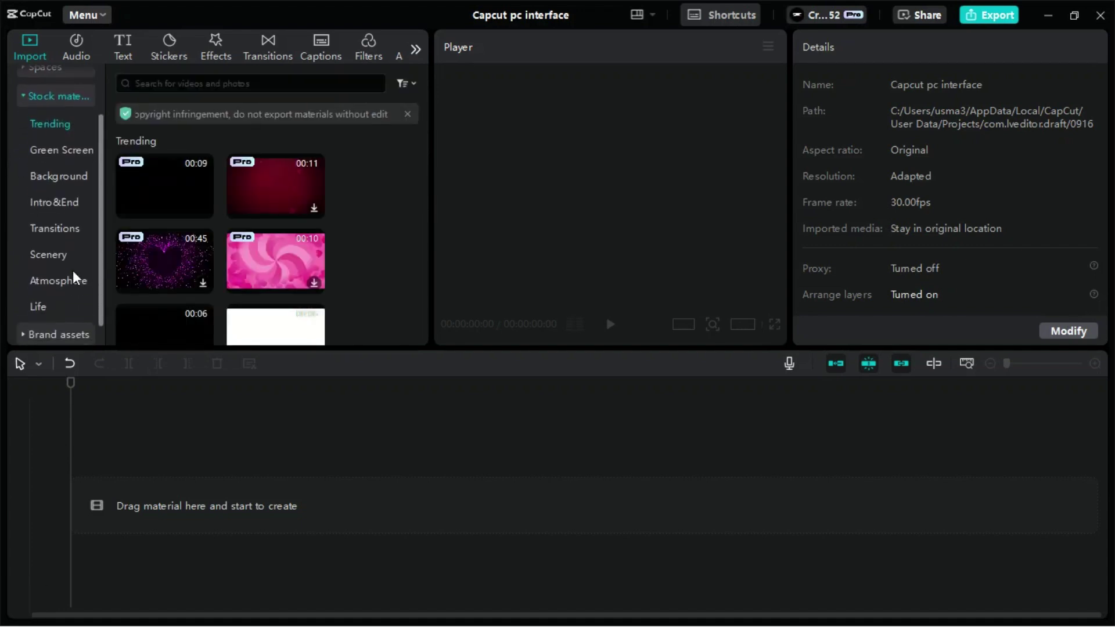
scroll(74, 277, "up", 2)
left_click(61, 199)
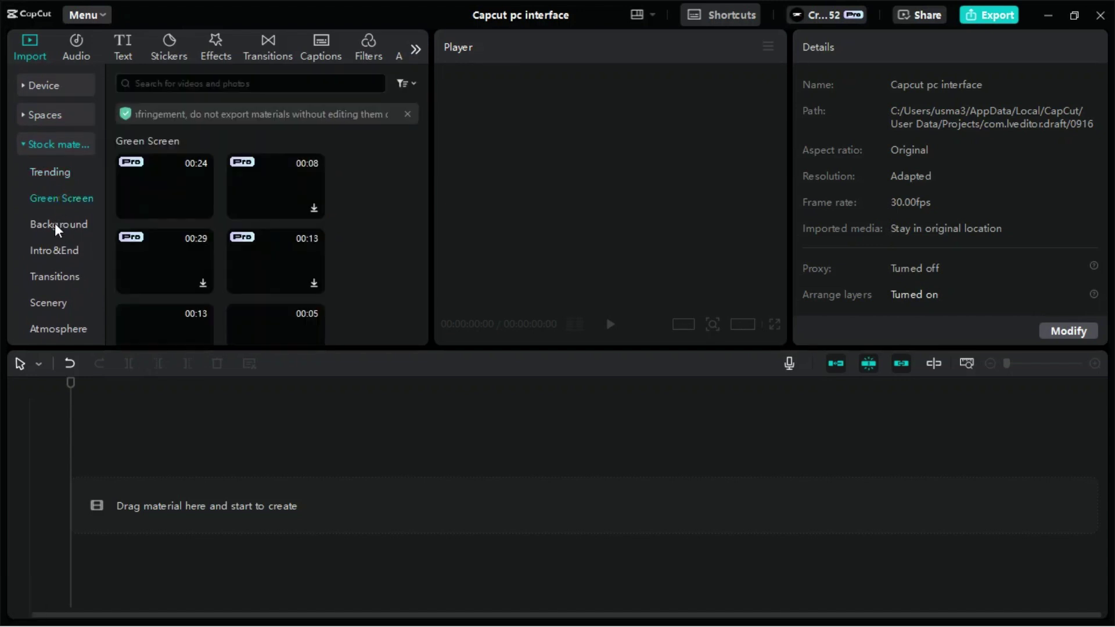
left_click(58, 228)
left_click(55, 250)
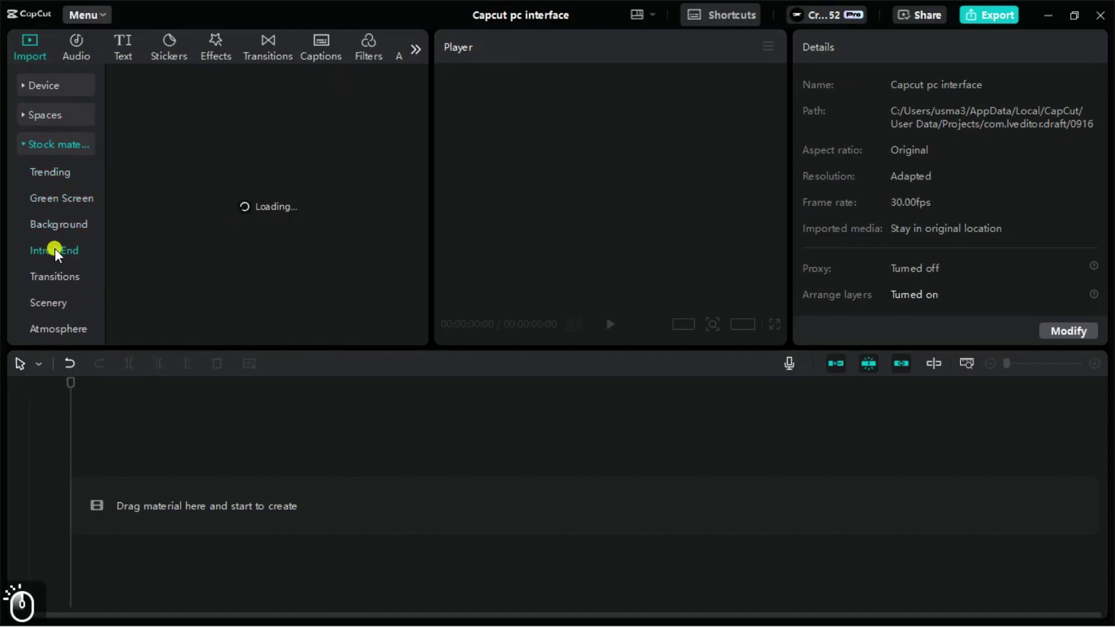
Step: Open Brand assets and check its videos, then return to the CapCut_logo_1 and CapCut_logo_2 images
scroll(81, 254, "down", 2)
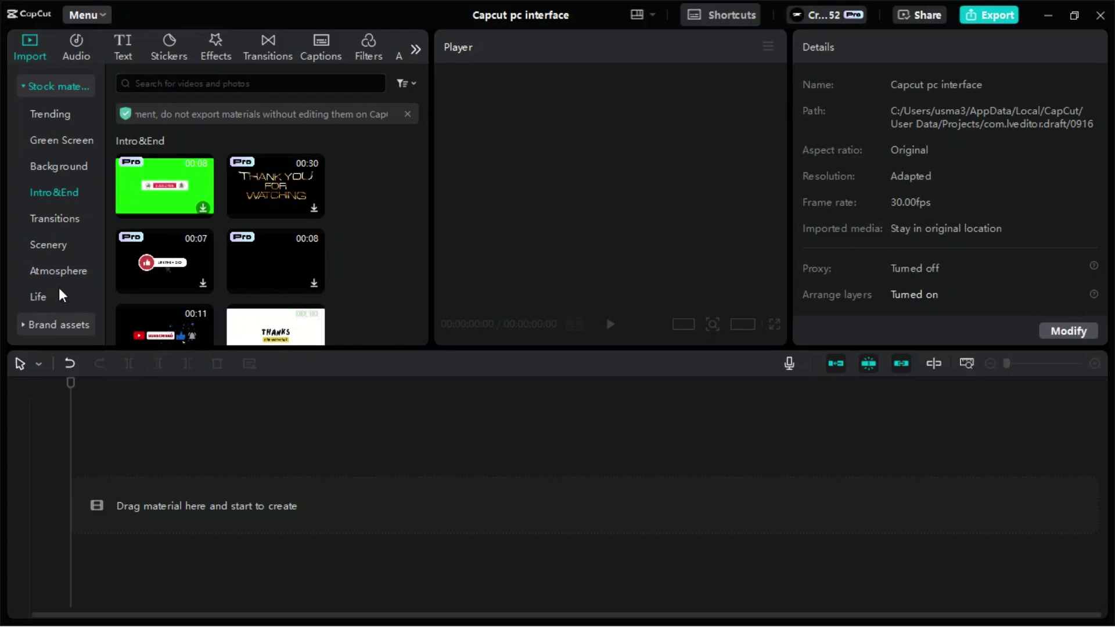
left_click(47, 321)
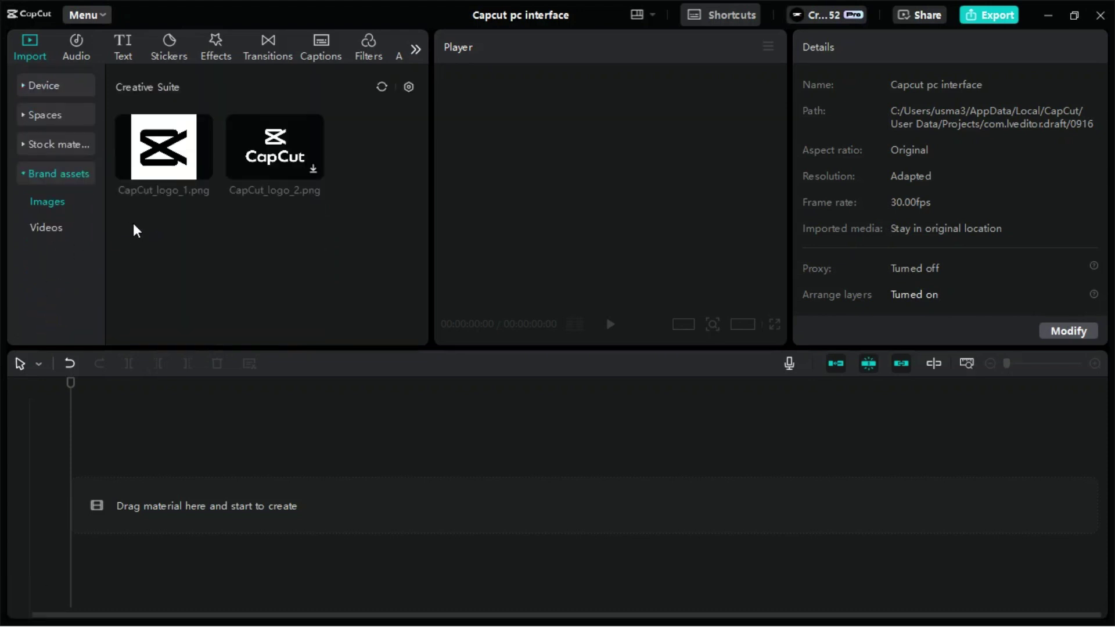
left_click(44, 228)
left_click(45, 203)
left_click(39, 179)
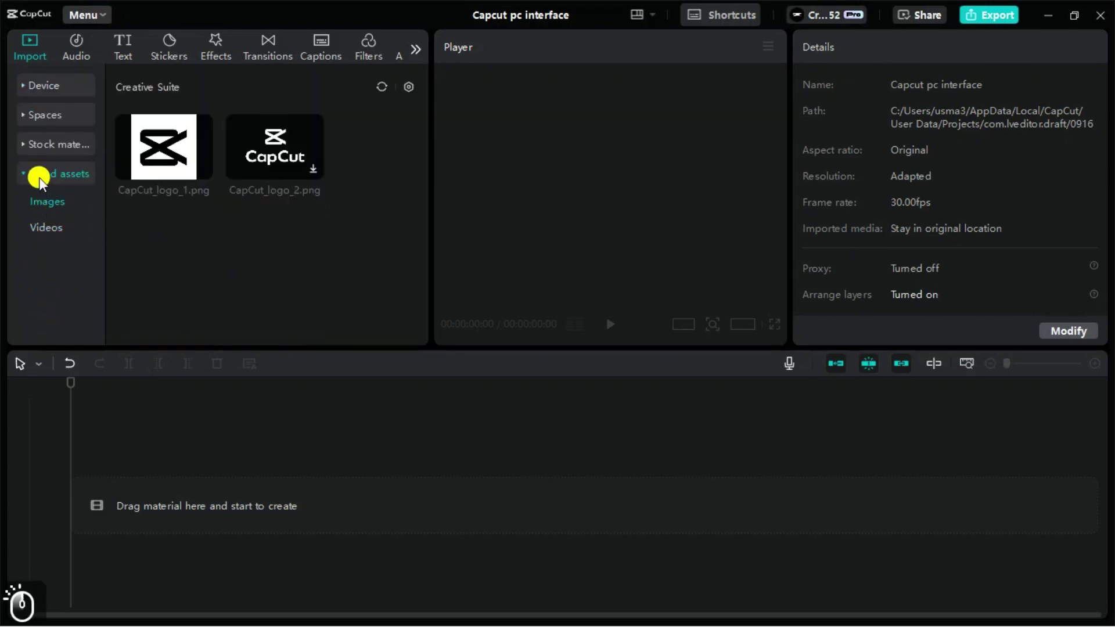
Step: Browse the Audio library and collapse its music category
left_click(76, 52)
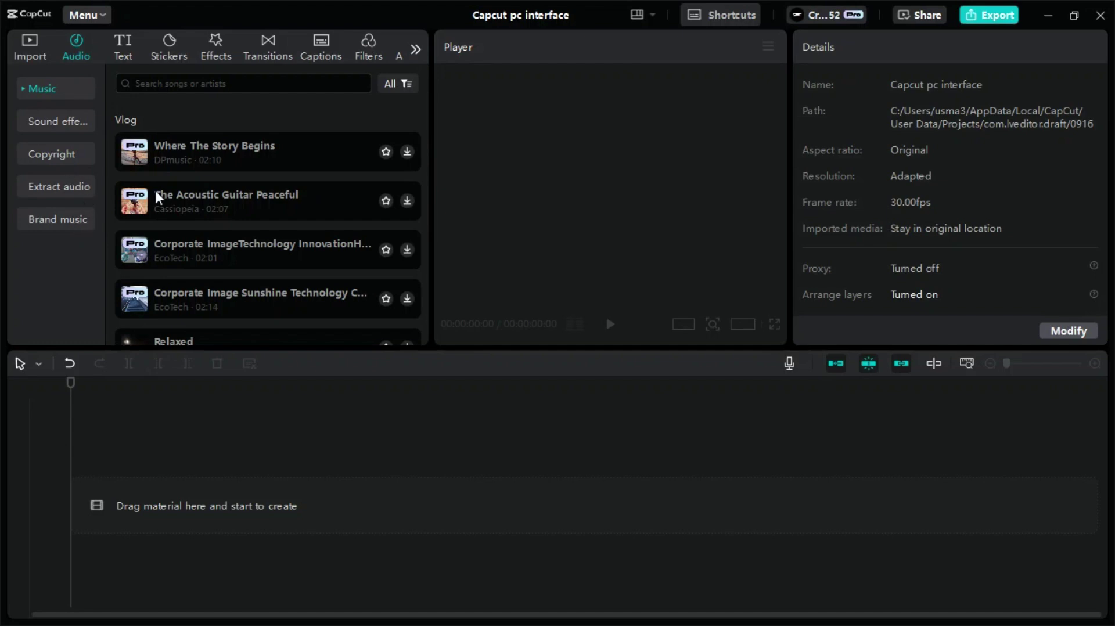
scroll(197, 267, "down", 5)
scroll(197, 267, "up", 5)
left_click(11, 88)
Step: Add a 3-second Default text clip to the timeline and view its properties
left_click(123, 49)
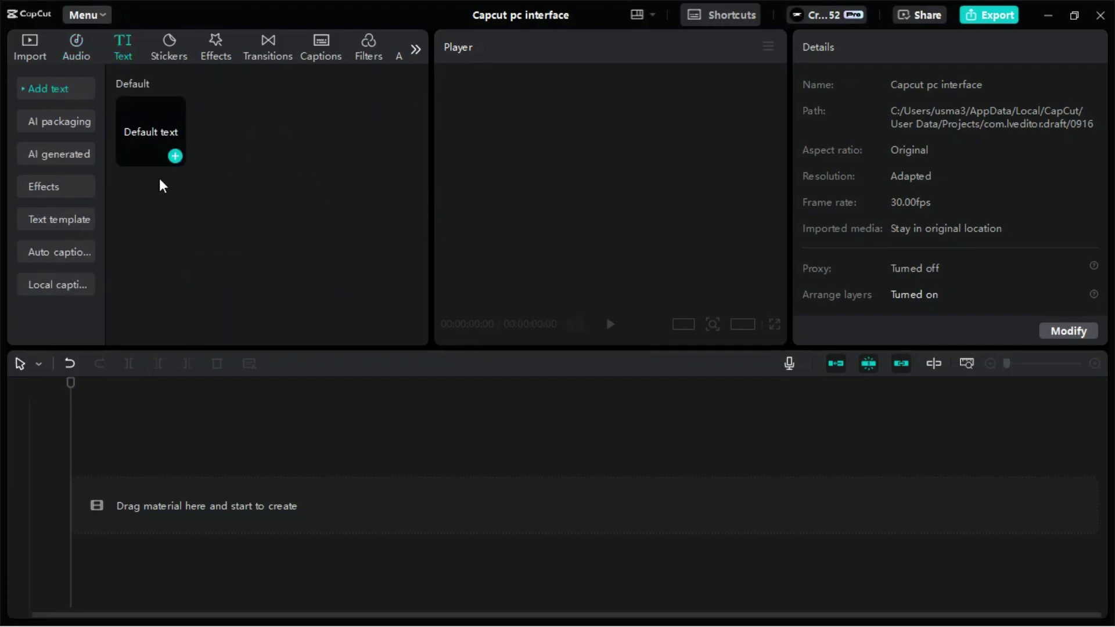
left_click(175, 156)
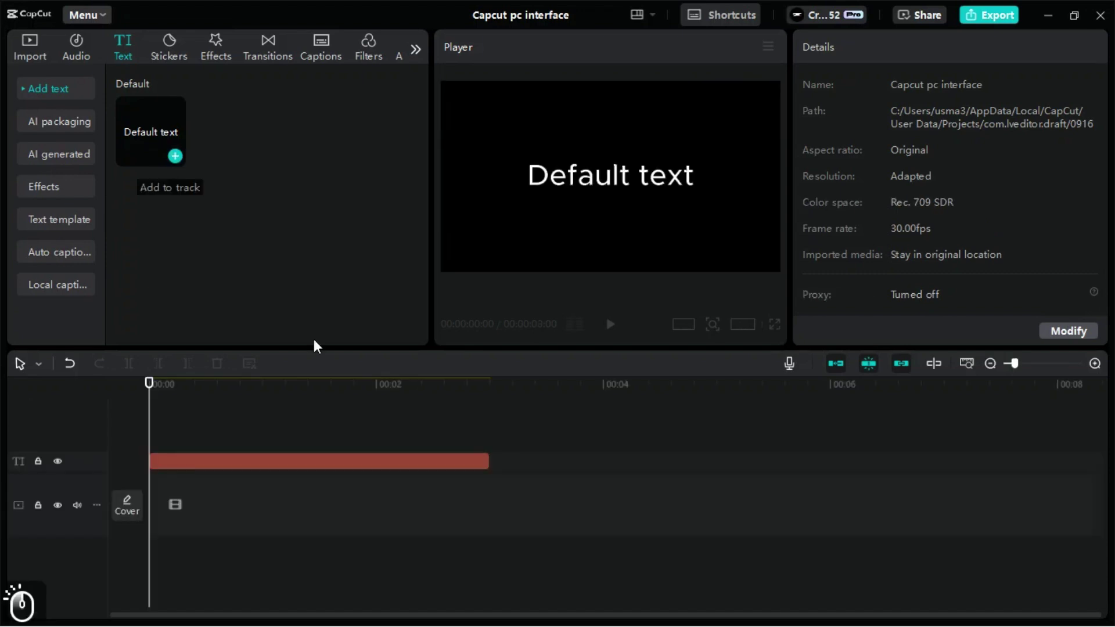
left_click(289, 463)
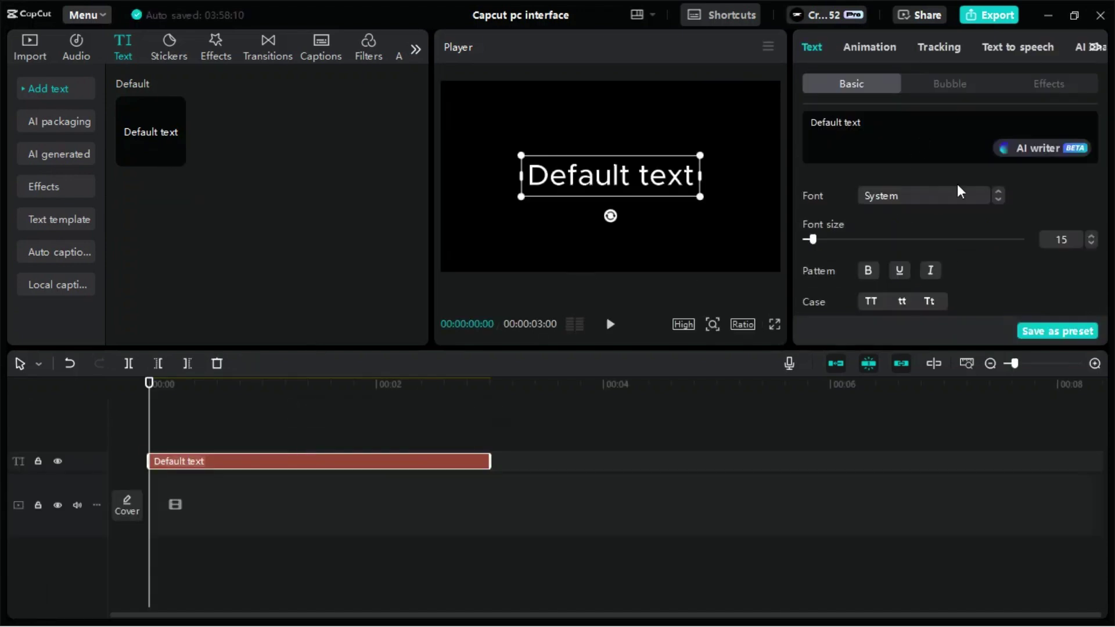
left_click(172, 440)
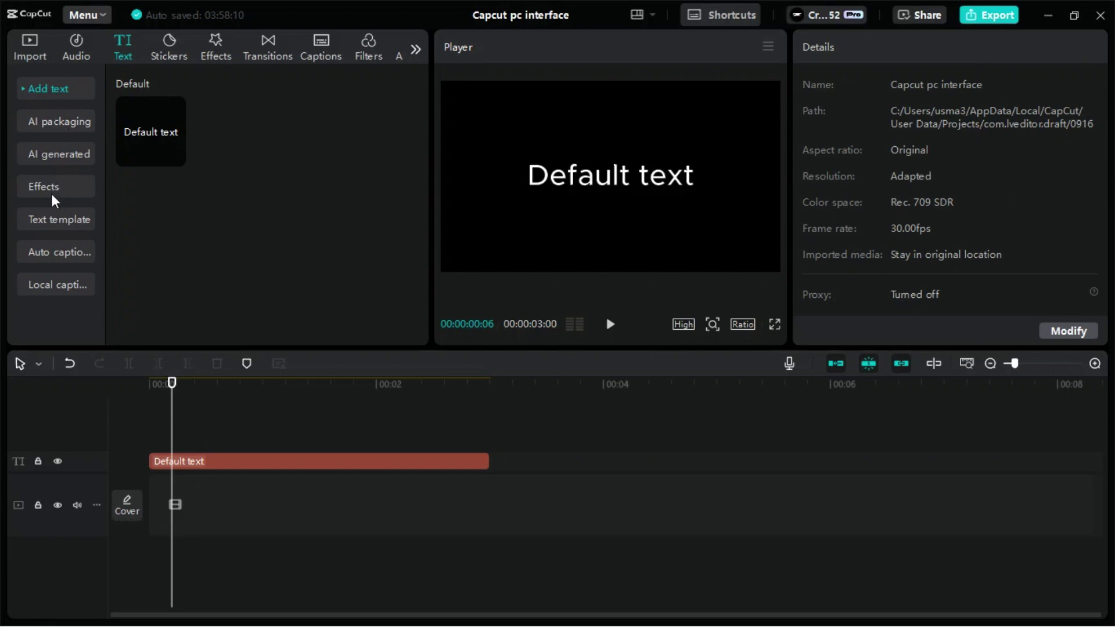
Step: Open Text templates and download a preview of the Second Round template
left_click(56, 225)
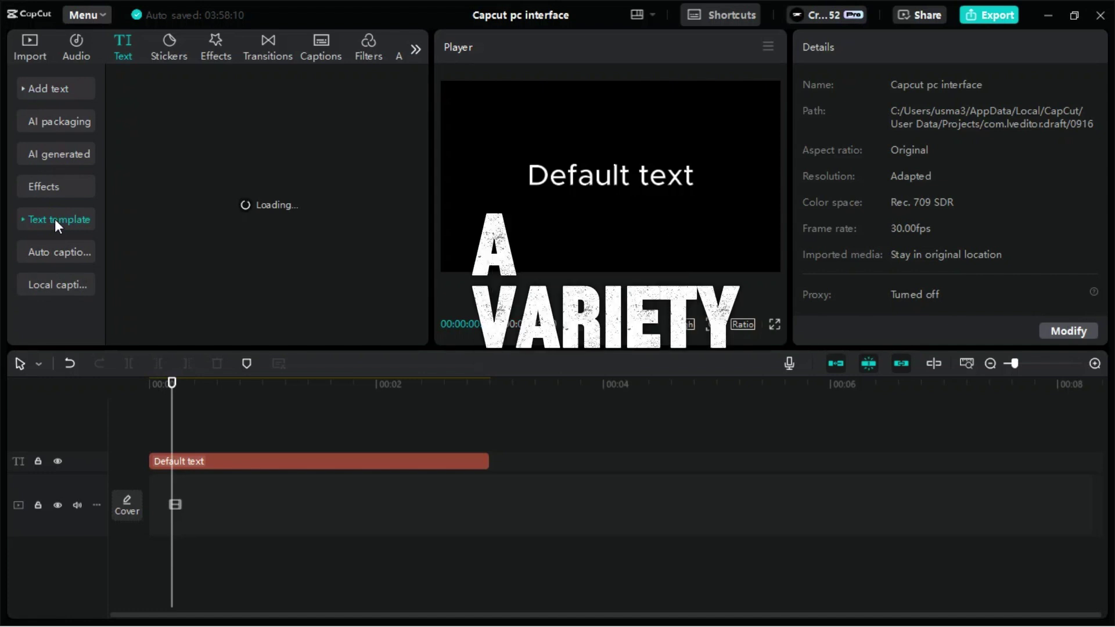
left_click(247, 249)
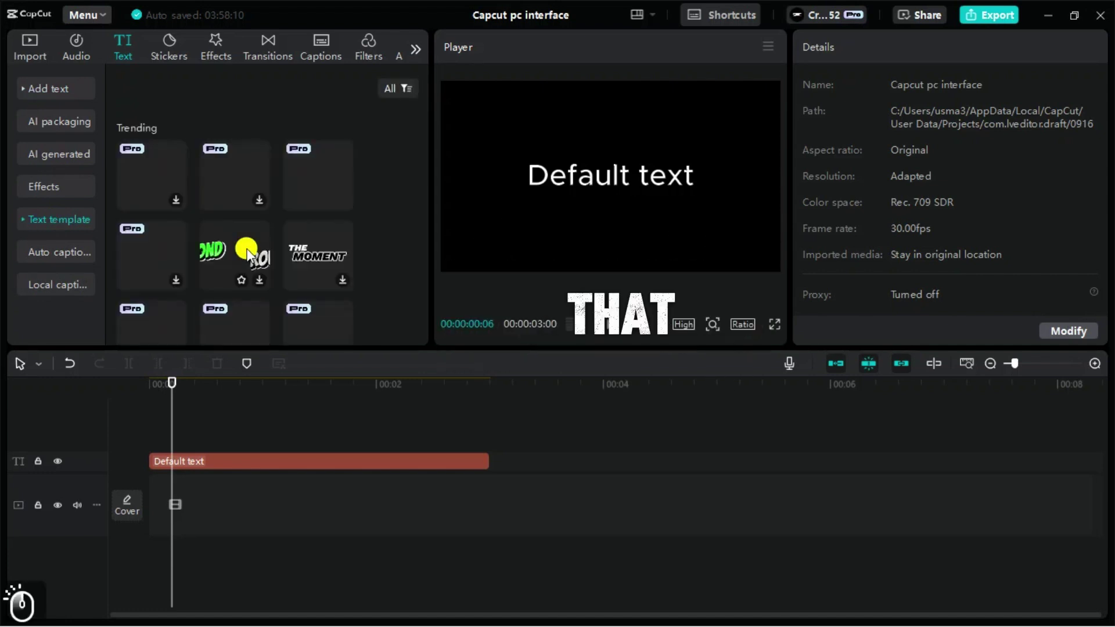
scroll(246, 248, "down", 2)
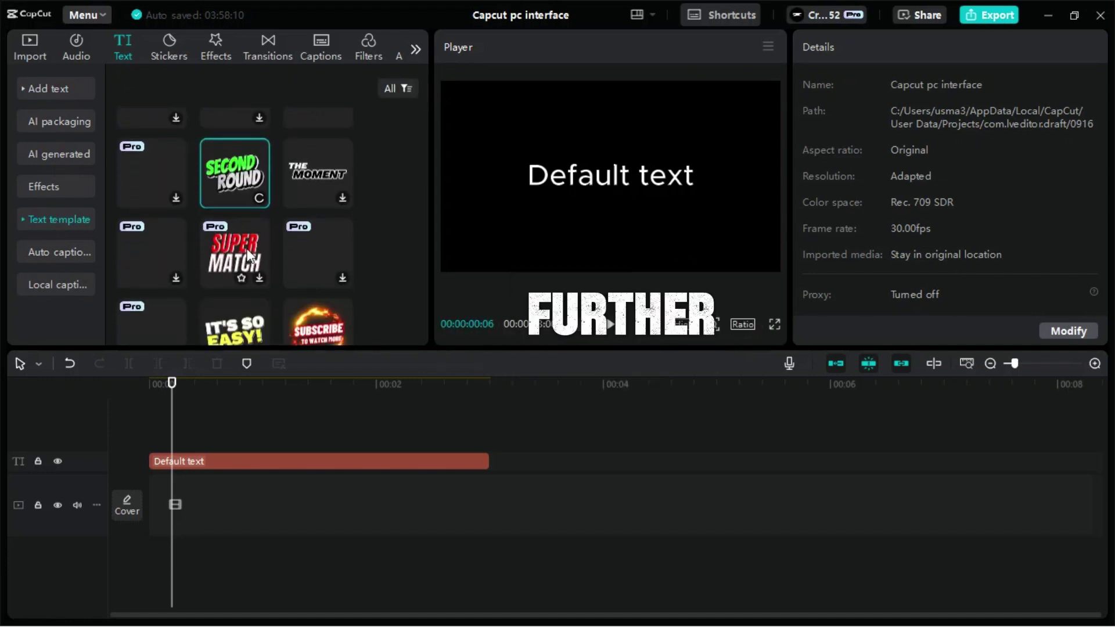
scroll(246, 248, "down", 5)
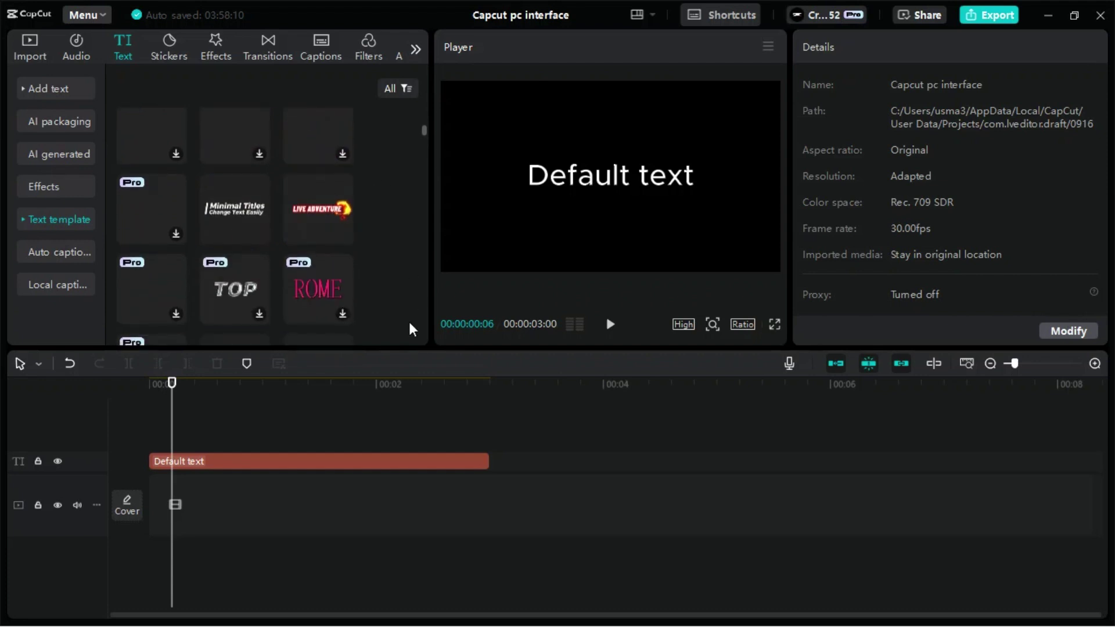
scroll(409, 319, "down", 2)
scroll(349, 313, "up", 8)
Step: Expand the template categories and browse the Vlog text templates
left_click(24, 216)
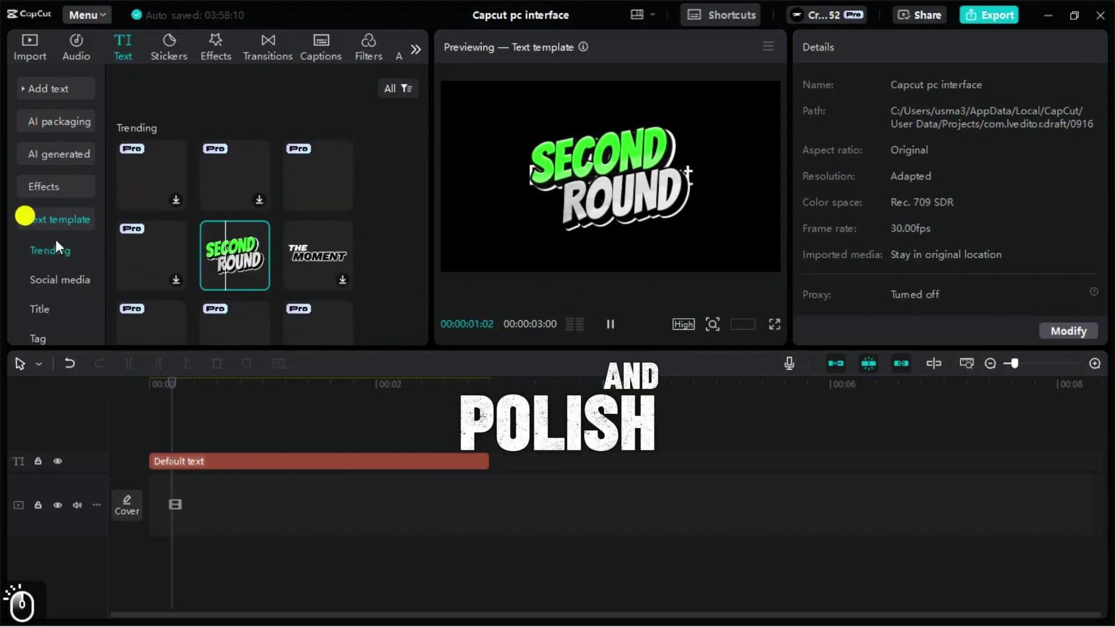
scroll(58, 244, "down", 2)
left_click(38, 252)
scroll(39, 256, "down", 2)
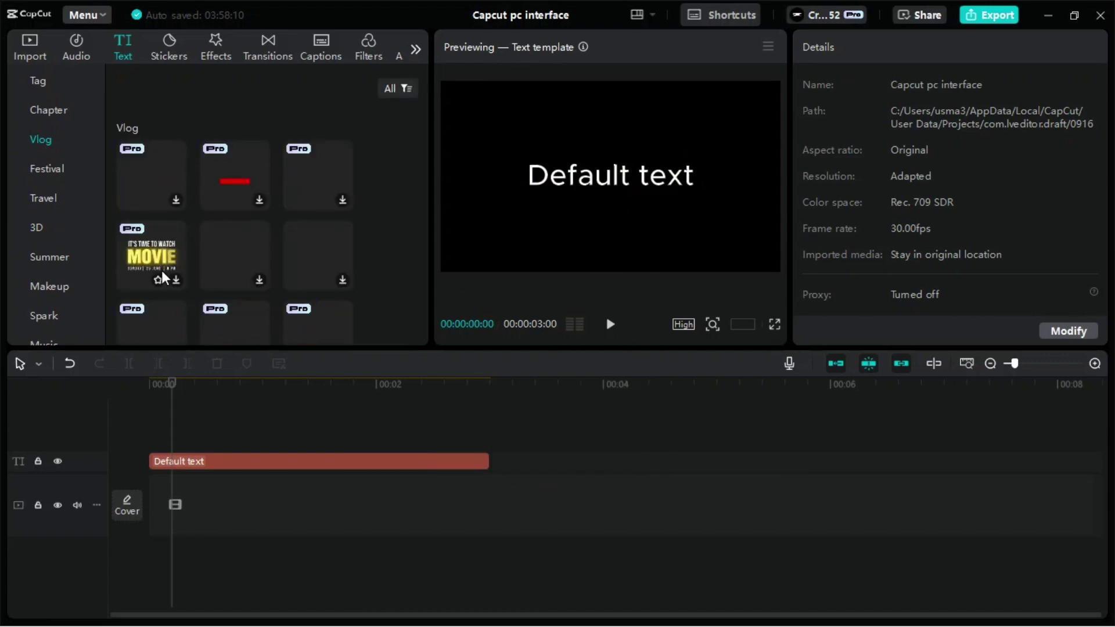
scroll(38, 256, "up", 5)
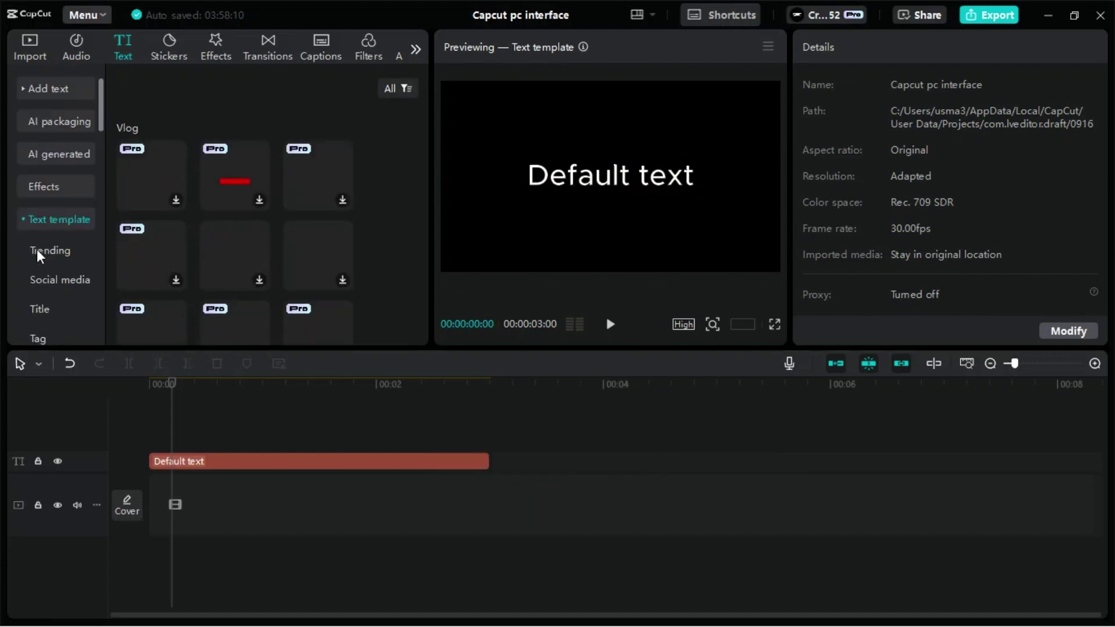
Step: Open the Stickers library, expand its categories and browse the Trending stickers
left_click(166, 56)
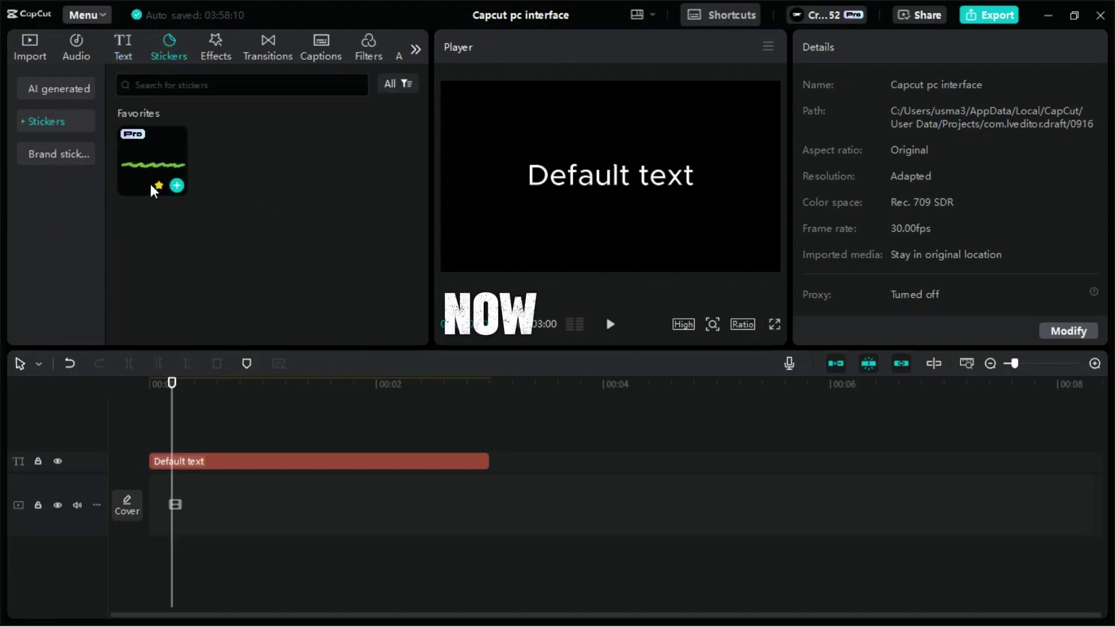
left_click(31, 123)
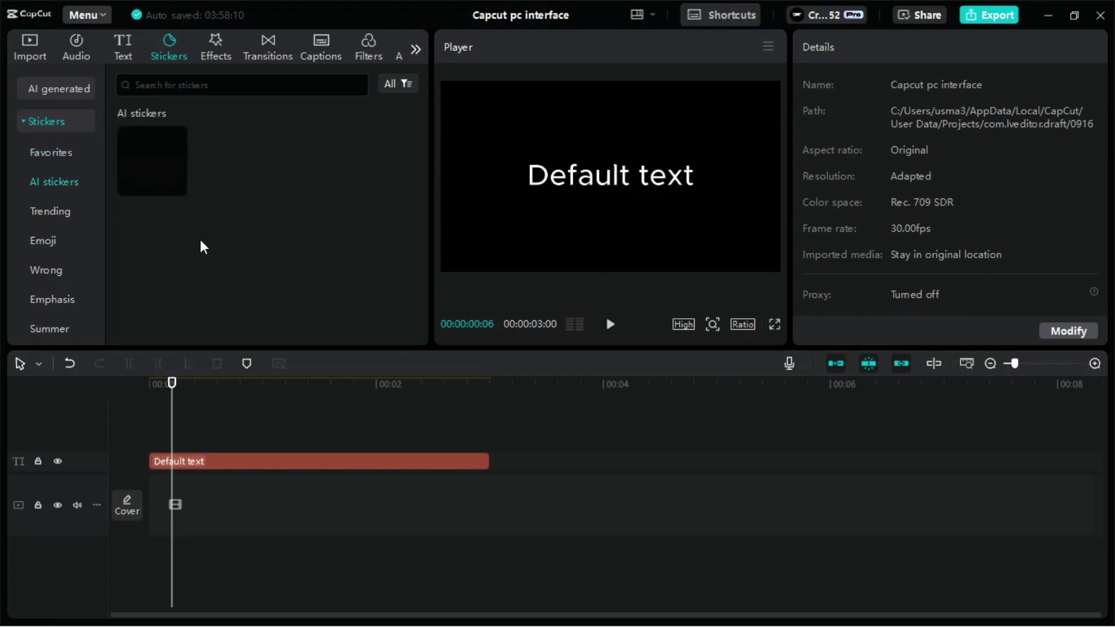
scroll(202, 247, "down", 3)
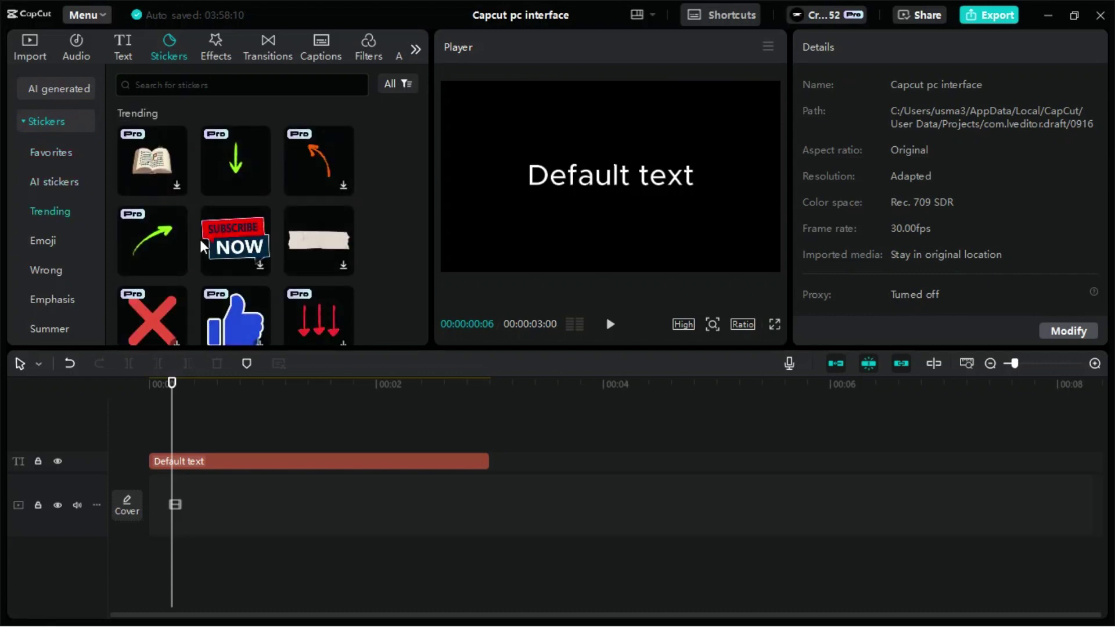
scroll(202, 246, "down", 2)
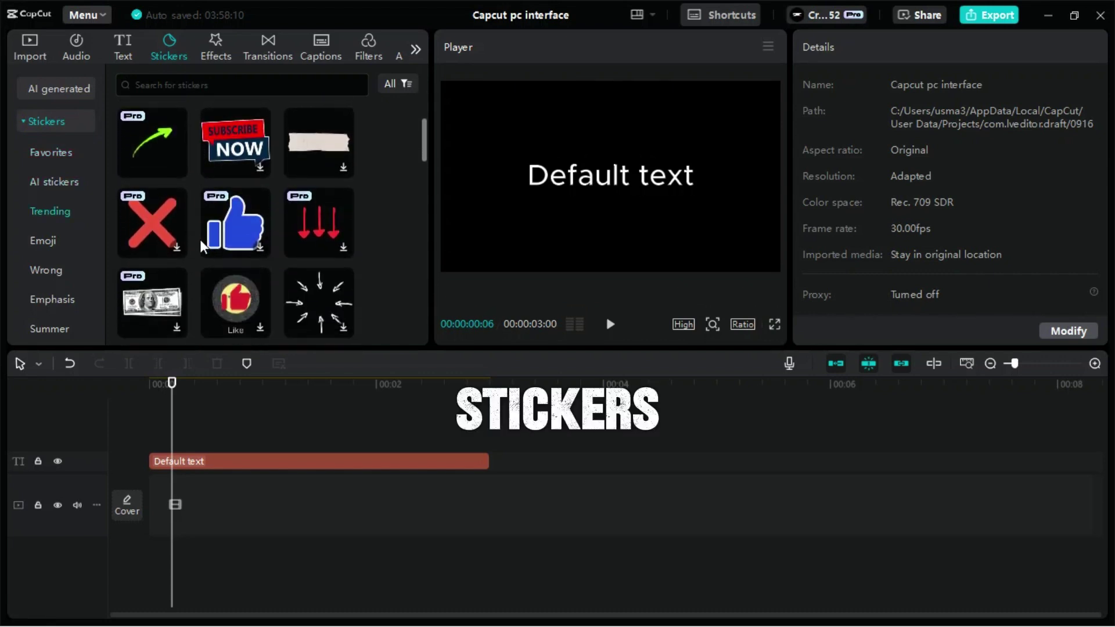
scroll(200, 240, "up", 2)
scroll(200, 240, "down", 3)
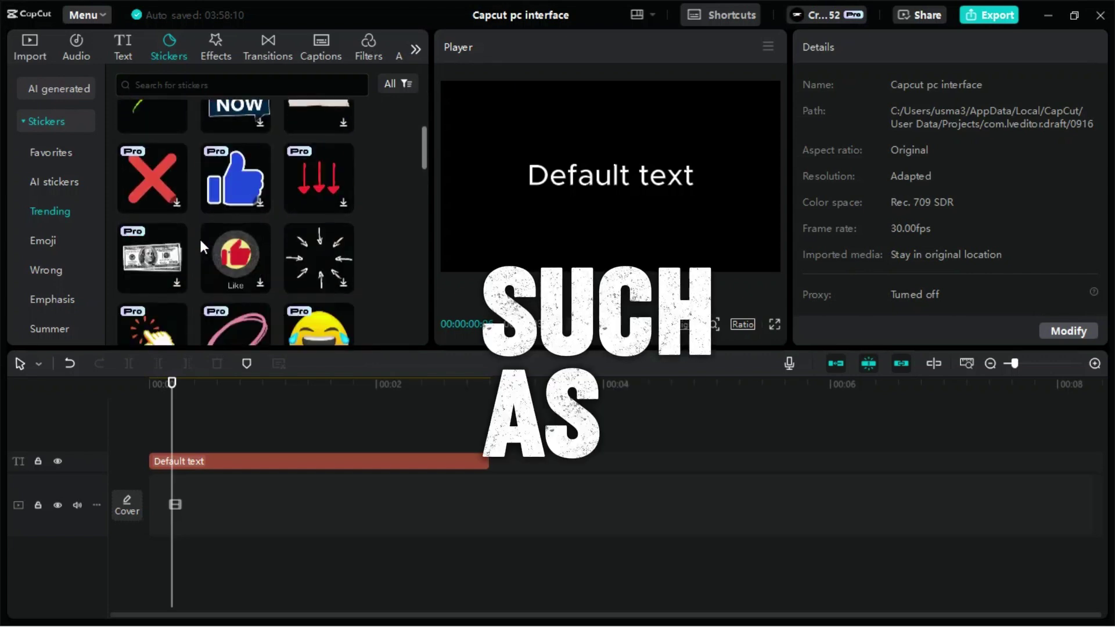
scroll(199, 239, "down", 5)
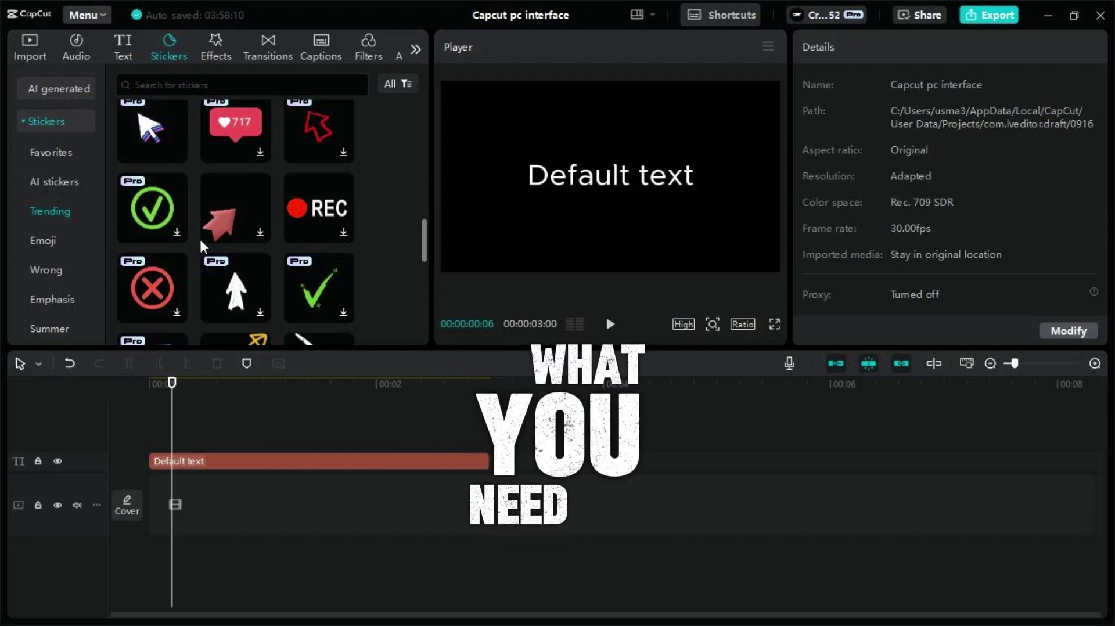
scroll(200, 240, "up", 5)
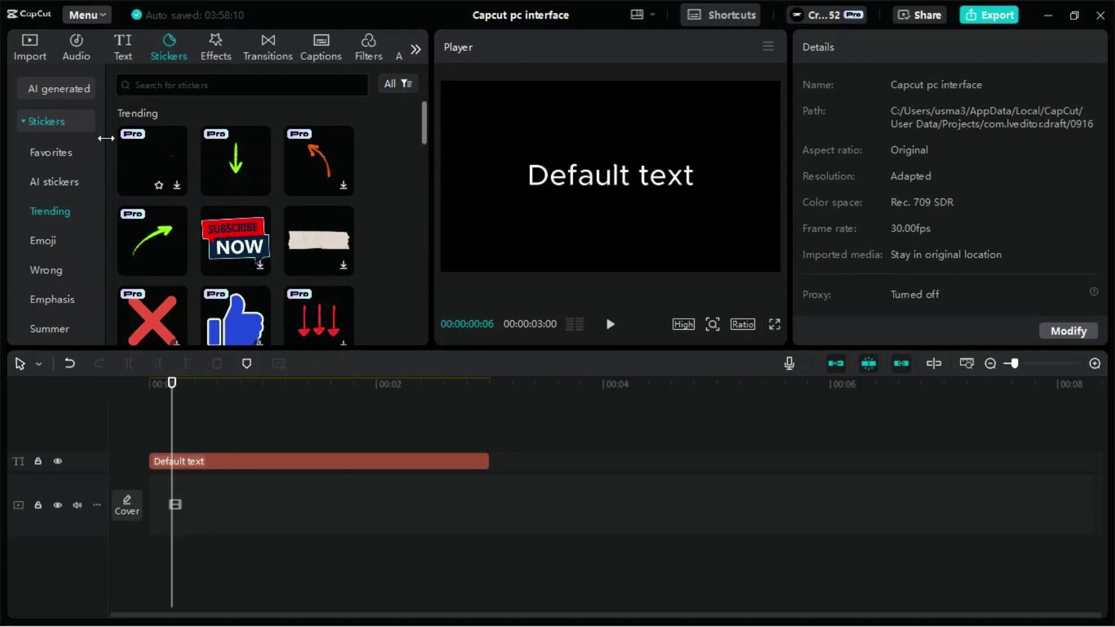
Step: View the AI-generated sticker prompt, then show the Effects favorites Nostalgic and Slow Zoom
left_click(65, 89)
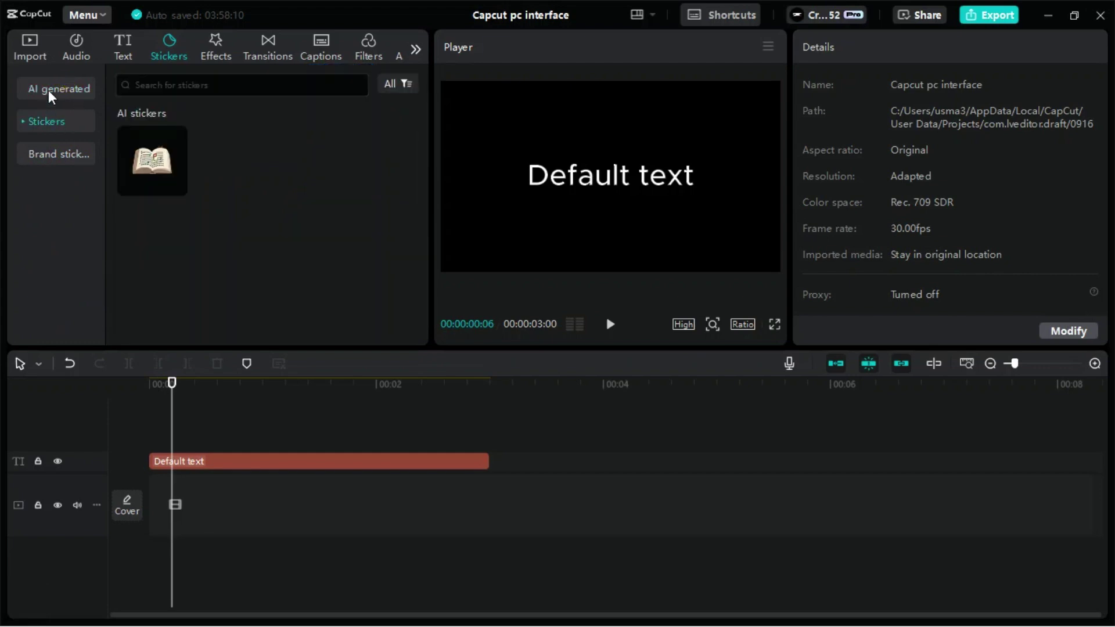
left_click(51, 88)
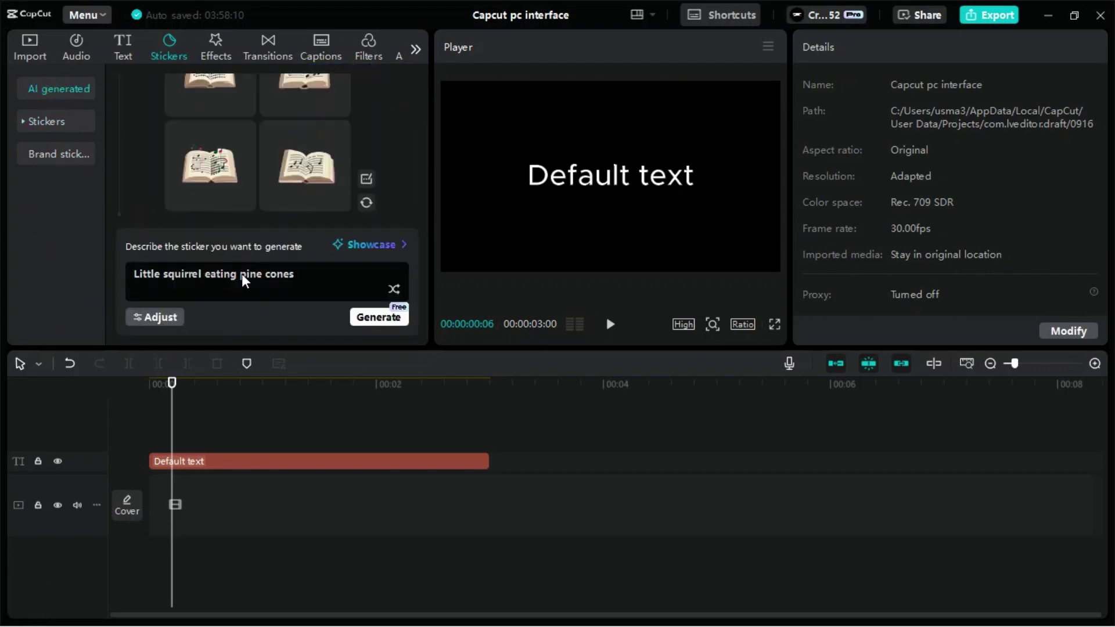
left_click(215, 36)
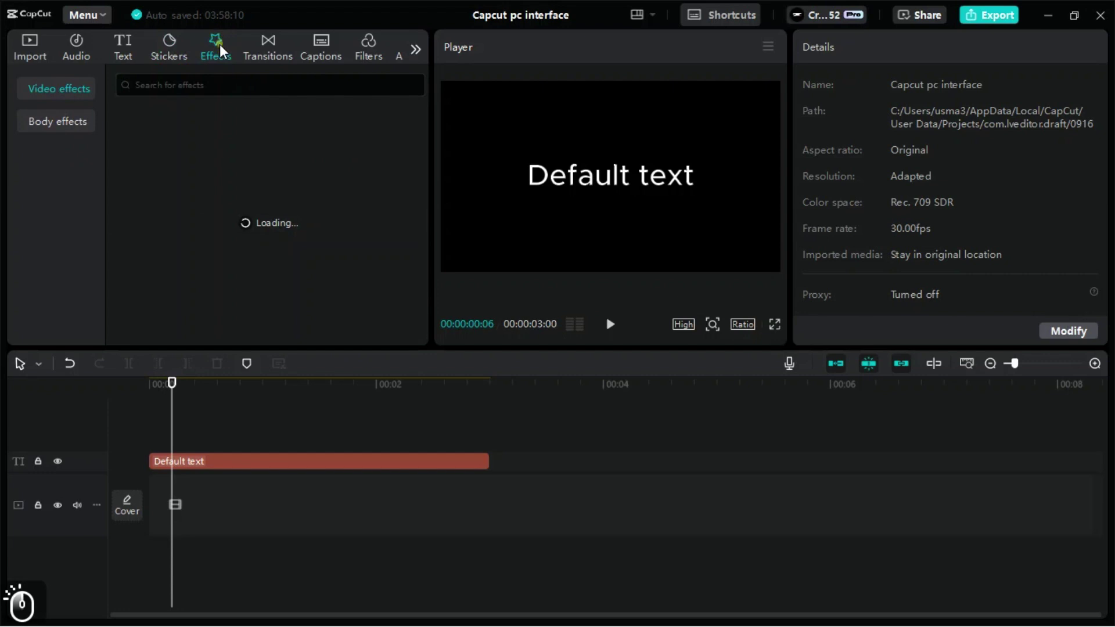
Step: Check the Pro video effects, then show Body effects like One-way Shift, Target Flicker and Hurricane
left_click(34, 90)
left_click(43, 146)
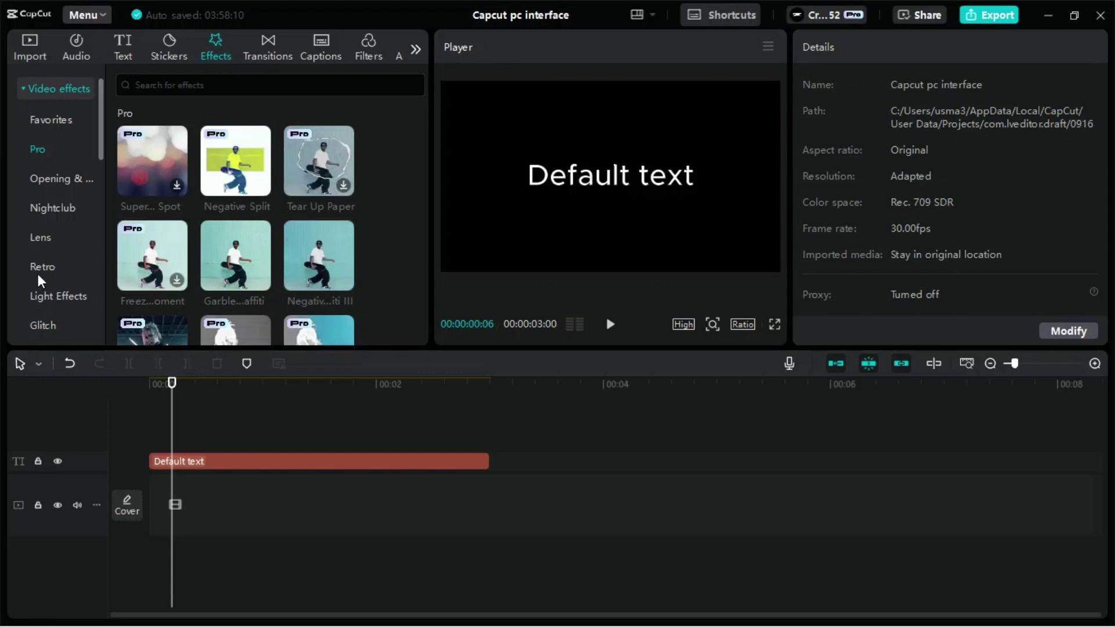
scroll(38, 273, "down", 5)
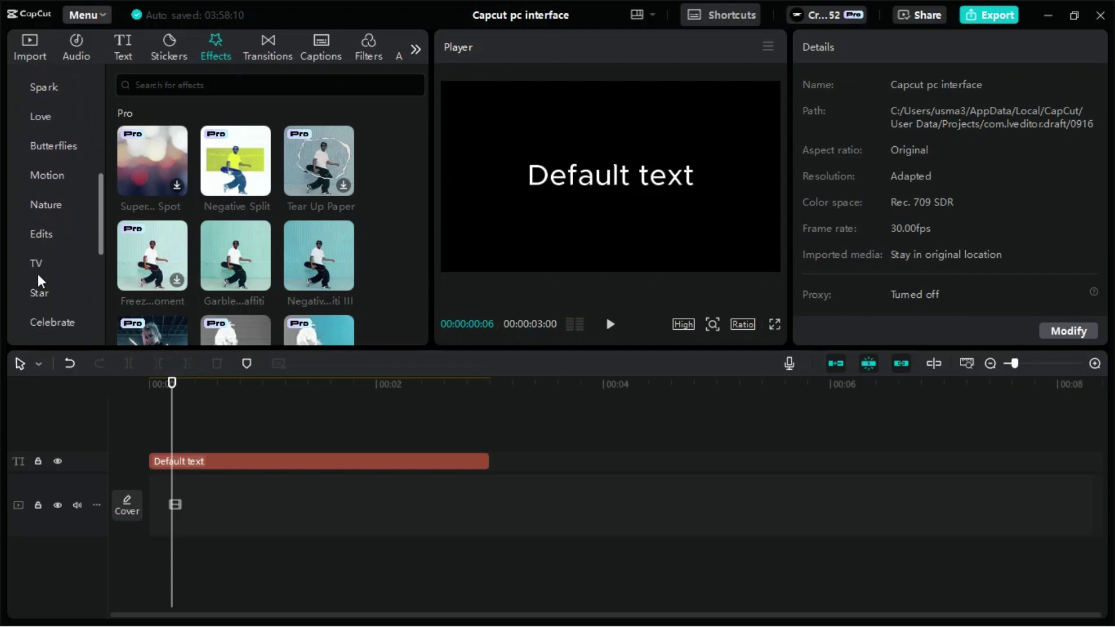
scroll(36, 271, "down", 8)
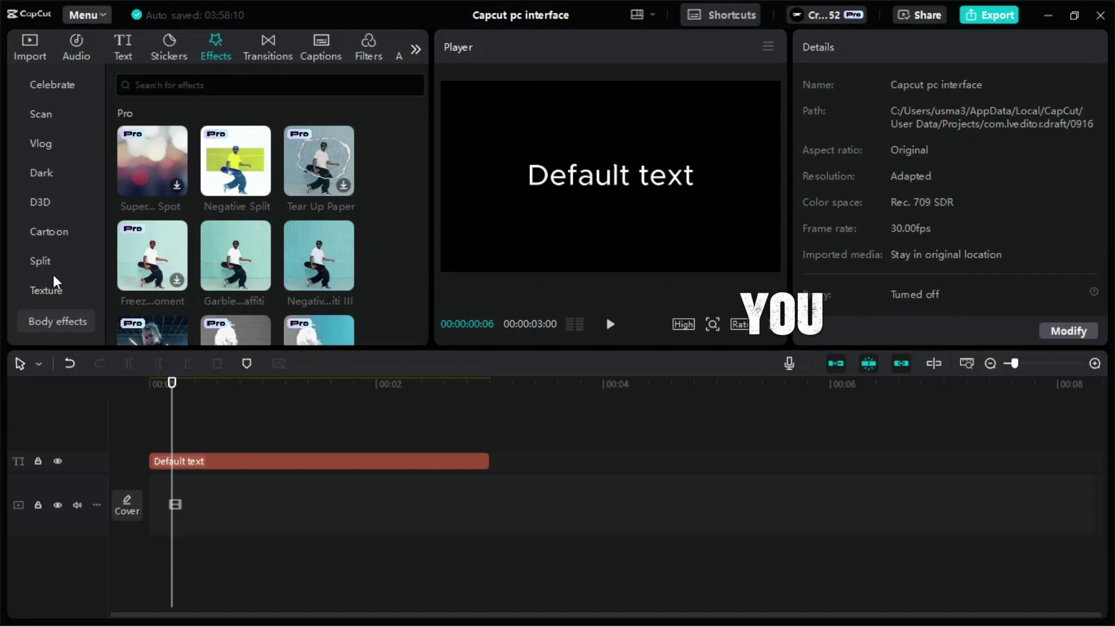
left_click(54, 319)
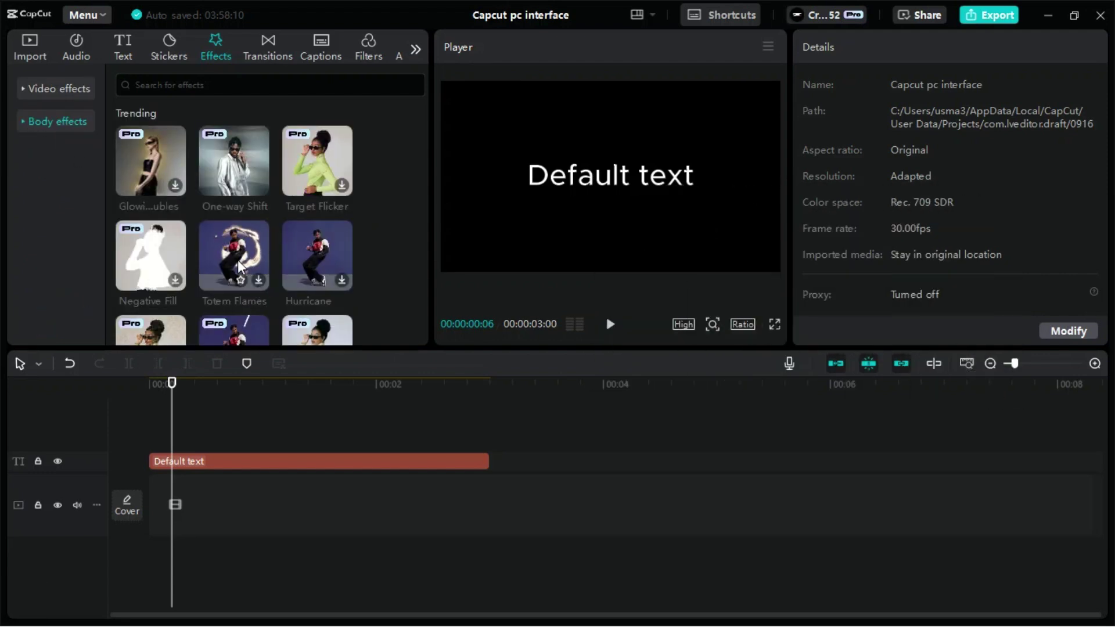
Step: Scroll through Trending transitions such as Pull In II, Slide Left and Square Out
left_click(265, 46)
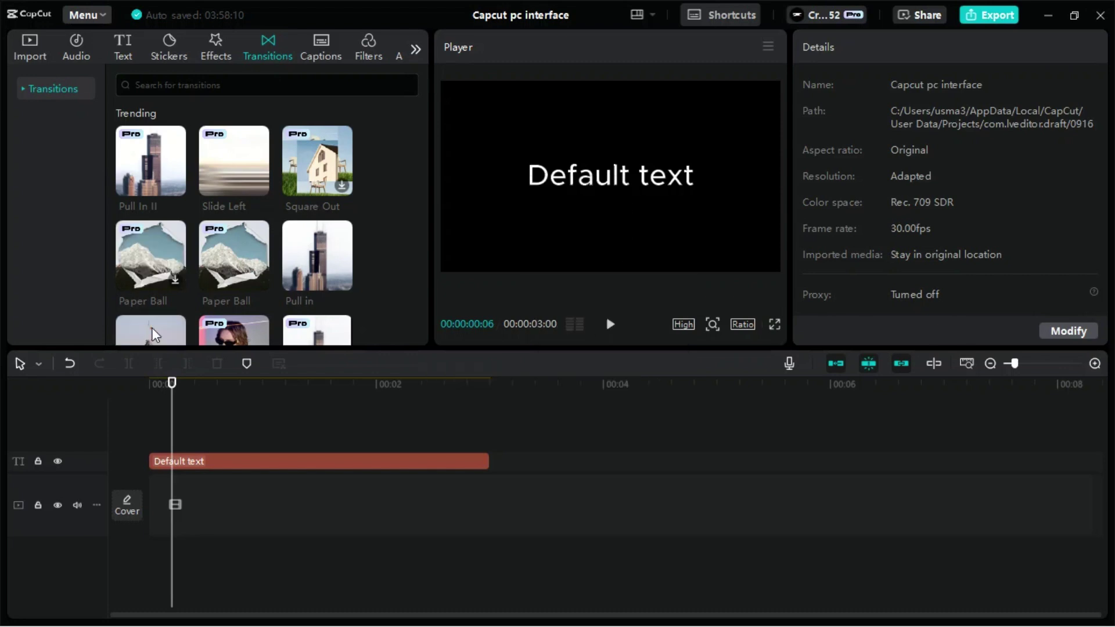
scroll(228, 336, "down", 3)
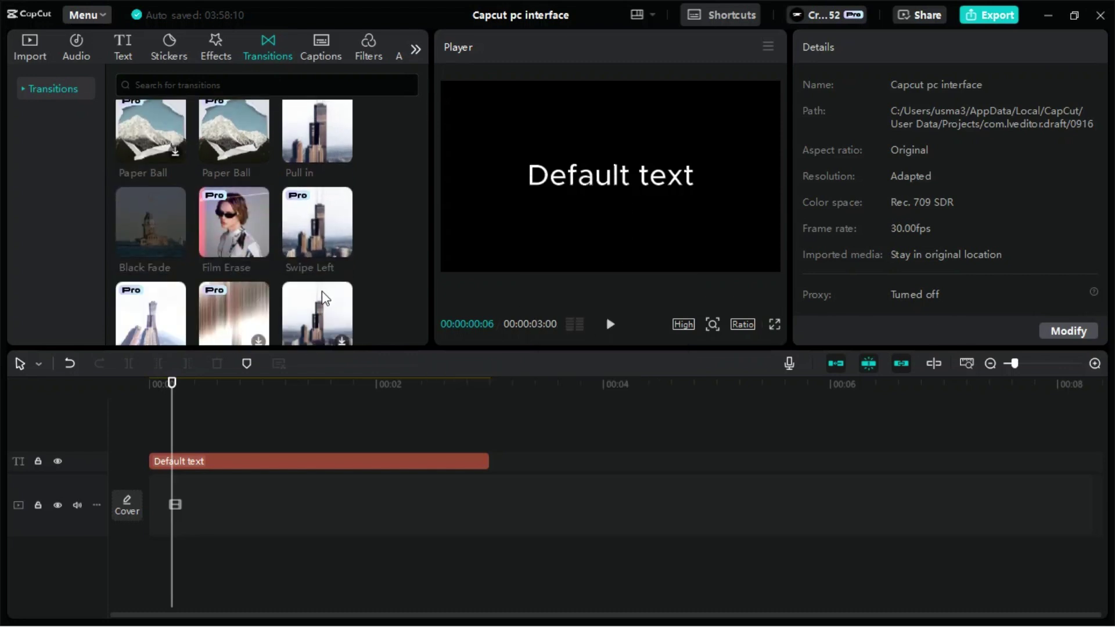
scroll(156, 299, "down", 5)
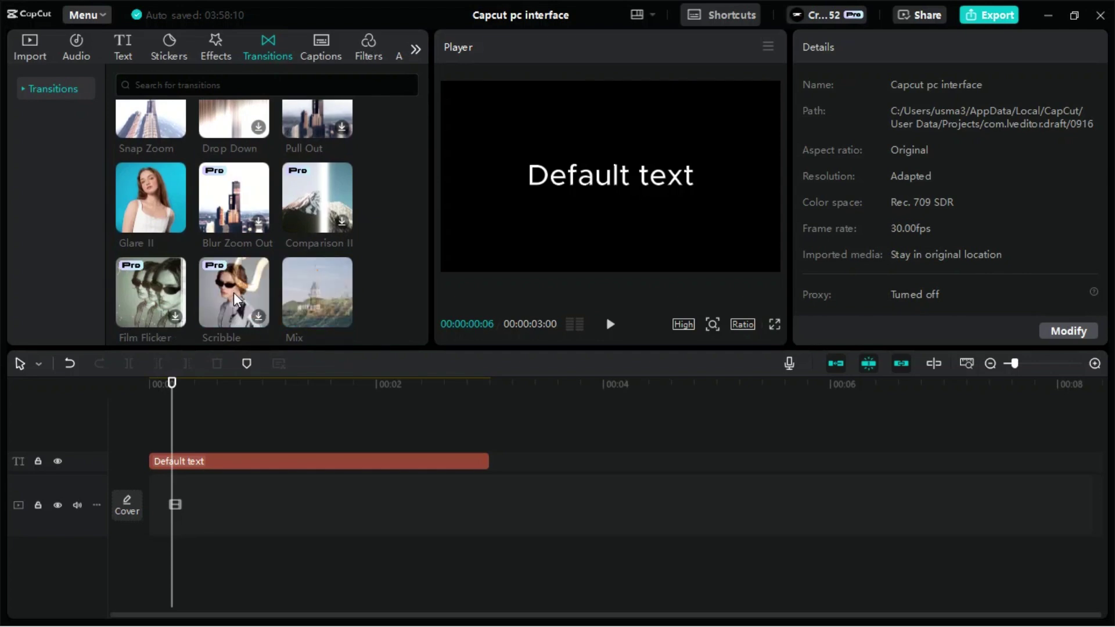
scroll(233, 292, "up", 8)
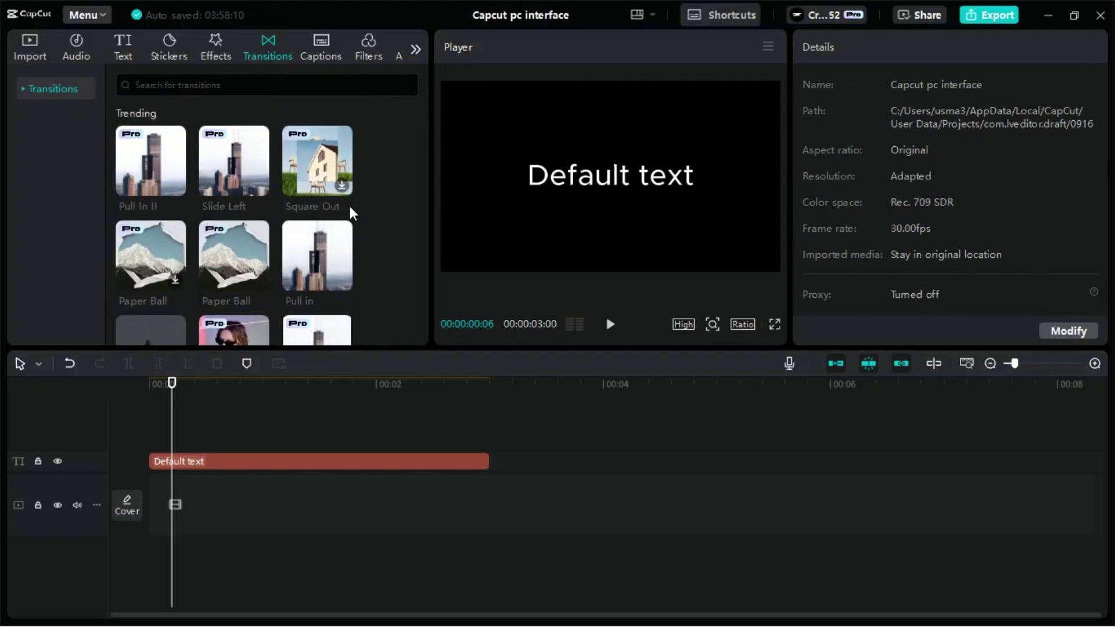
Step: Open Captions Templates, browse Trending styles like THE QUICK, and collapse the category list
left_click(329, 44)
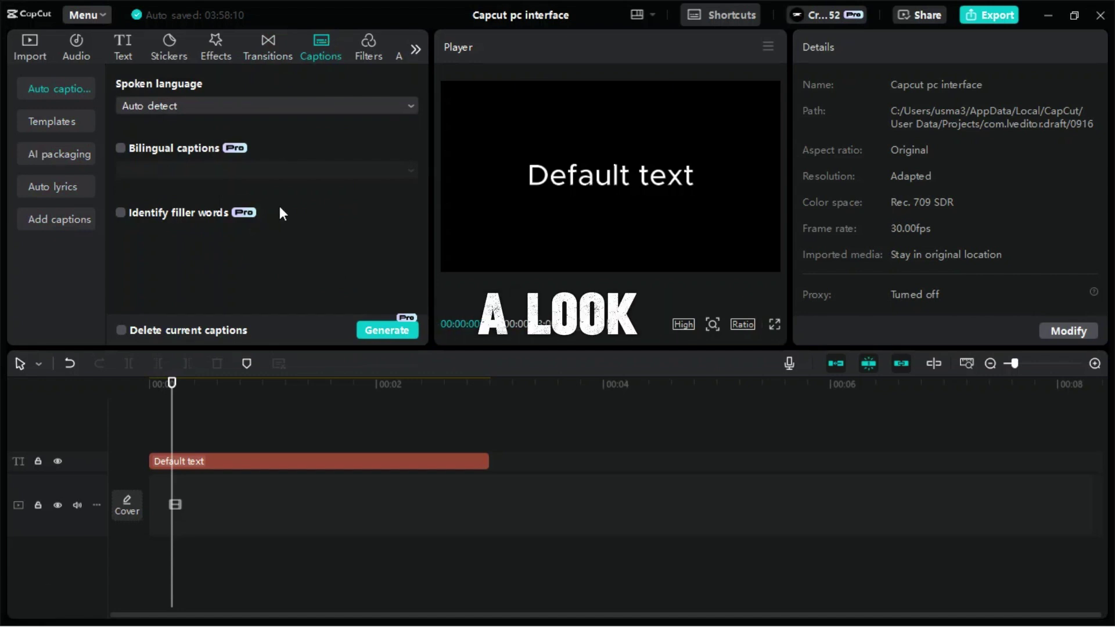
left_click(39, 119)
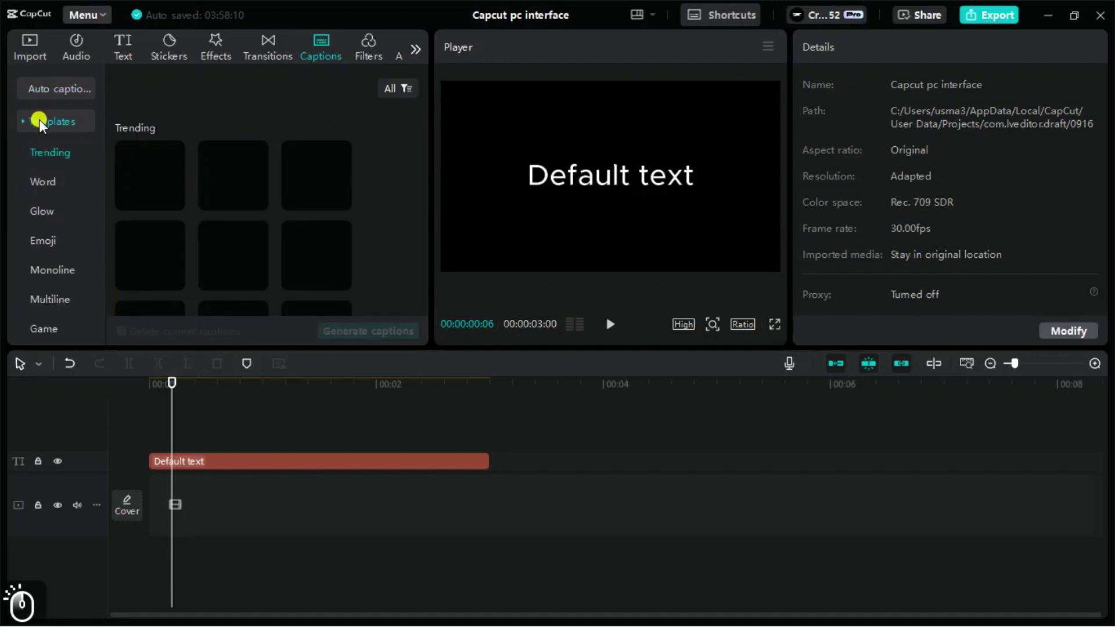
scroll(213, 239, "down", 8)
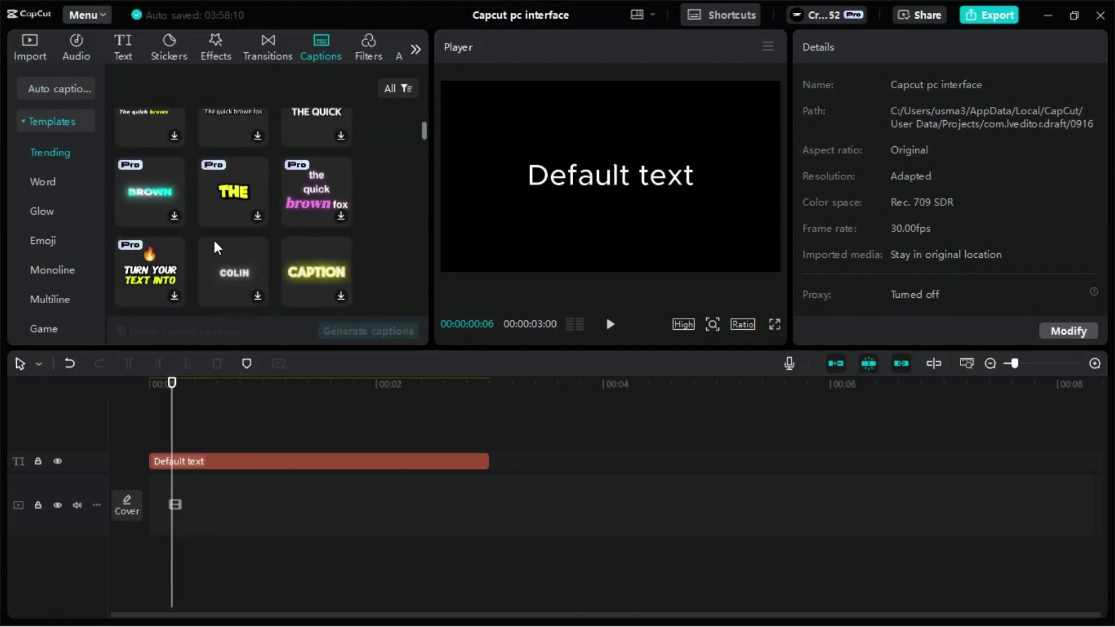
scroll(214, 239, "up", 8)
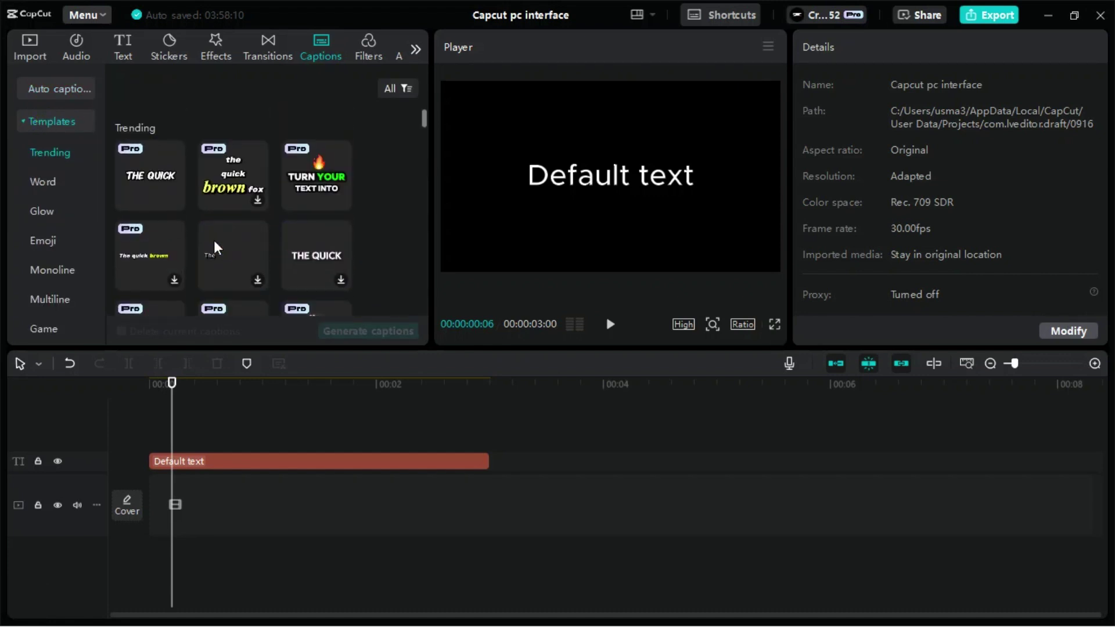
scroll(47, 264, "down", 4)
scroll(48, 264, "up", 4)
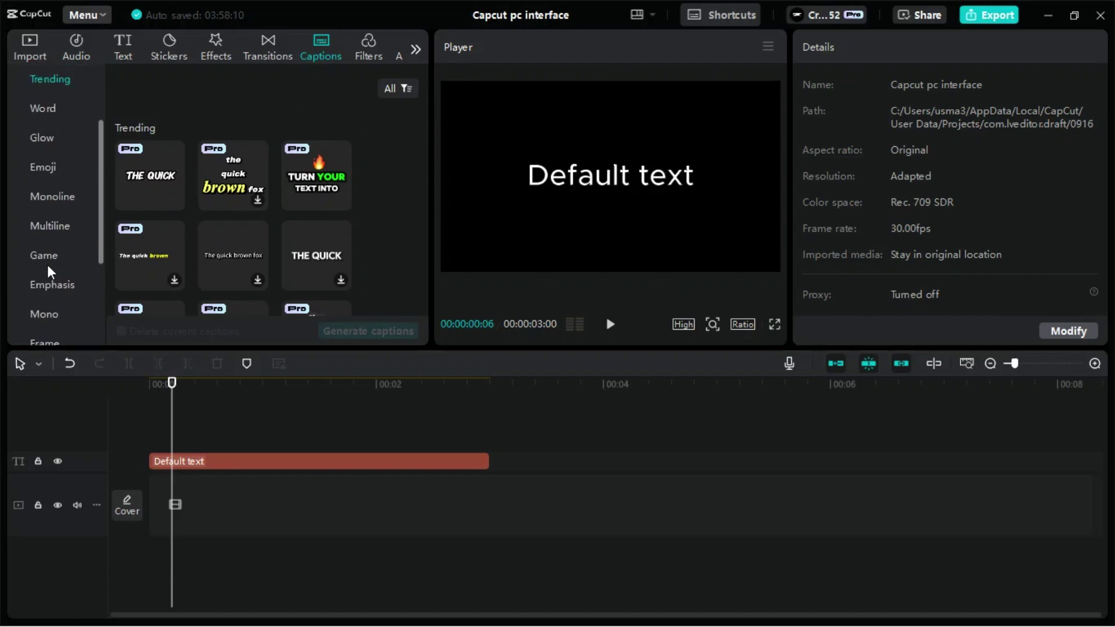
left_click(25, 123)
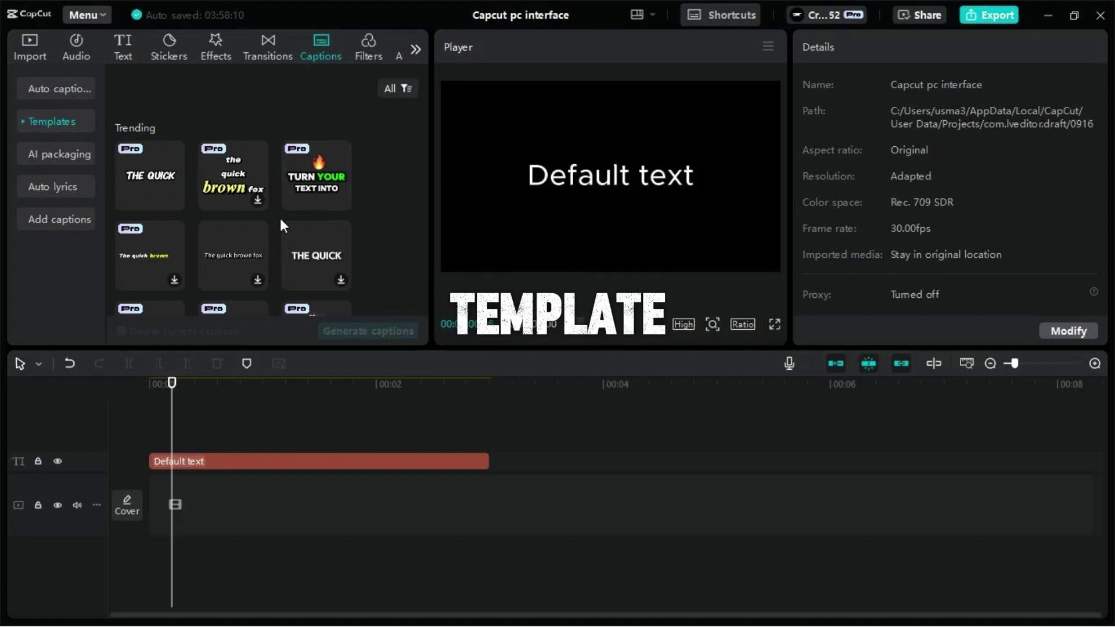
Step: Scroll through the filter thumbnails and return to Featured Enhance, Vivid 2 and Peach Glow
left_click(369, 45)
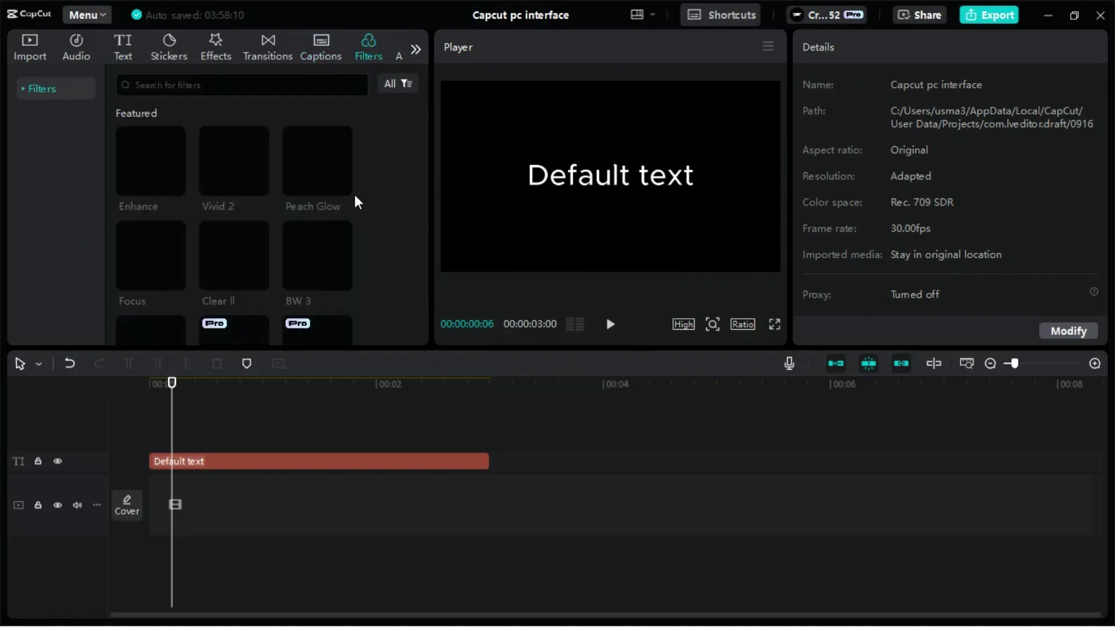
scroll(354, 194, "down", 2)
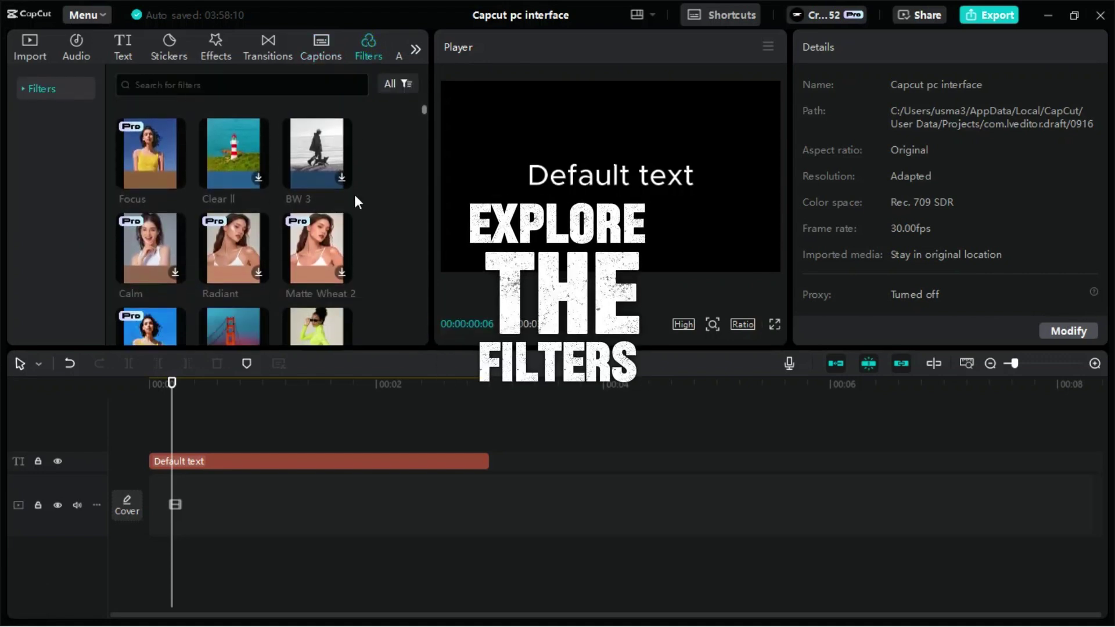
scroll(354, 194, "up", 3)
scroll(354, 194, "down", 4)
scroll(354, 198, "down", 8)
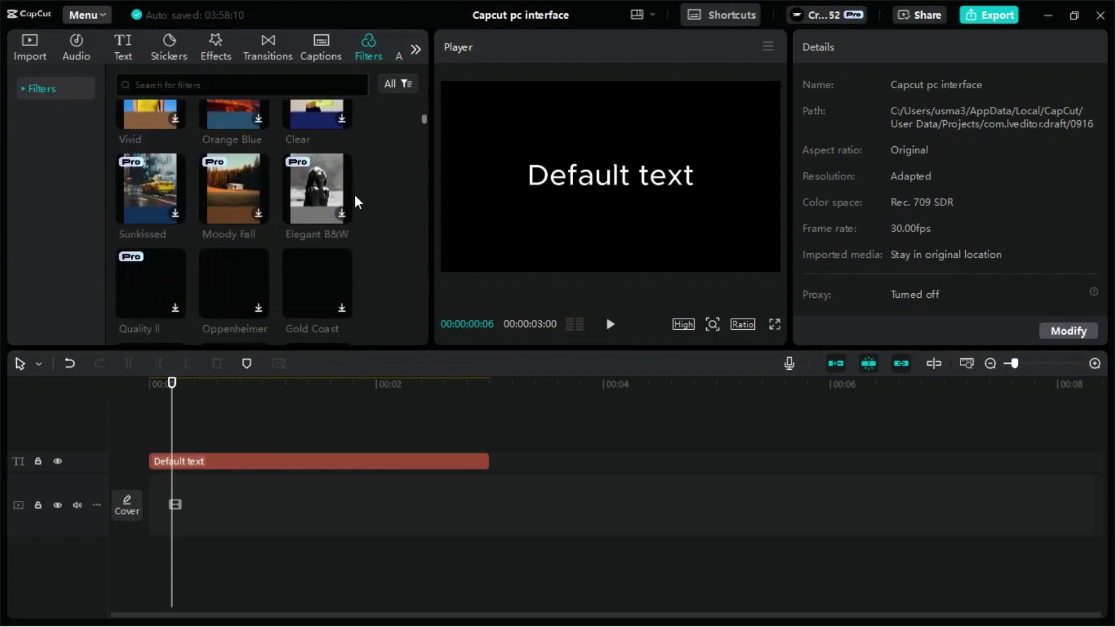
scroll(355, 197, "up", 10)
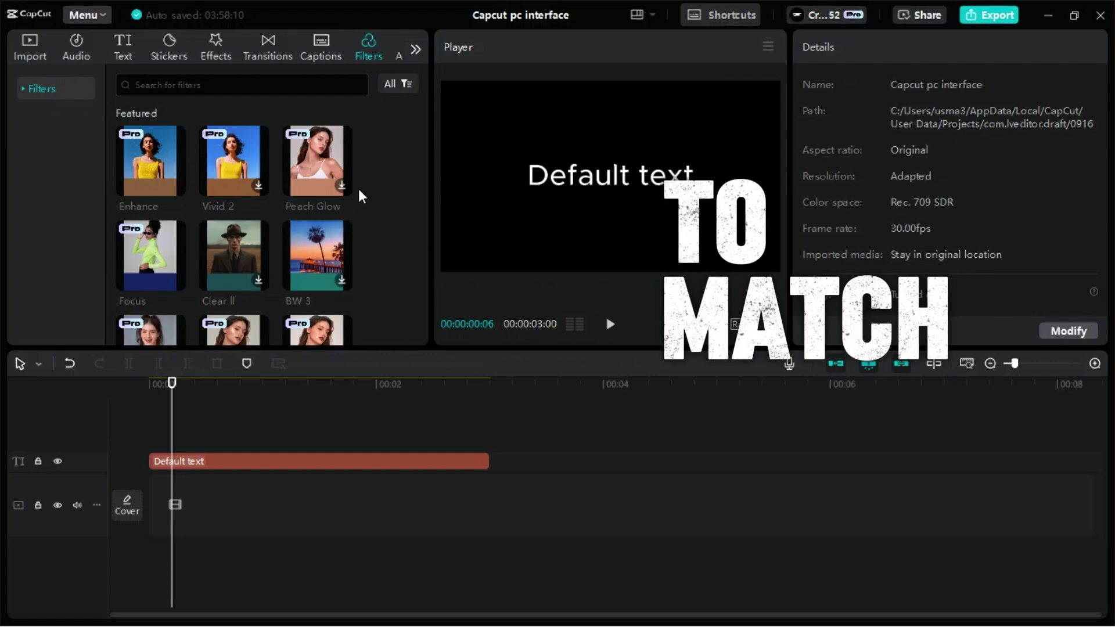
Step: Open Adjustment presets and list the Titanium .cube LUTs
left_click(415, 50)
left_click(292, 45)
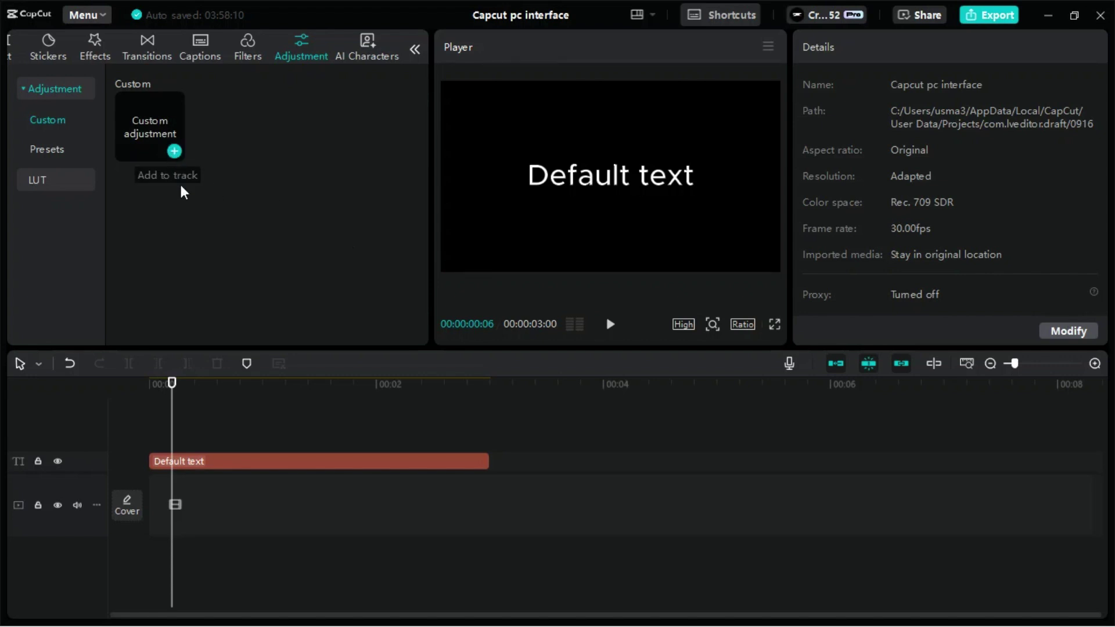
left_click(57, 151)
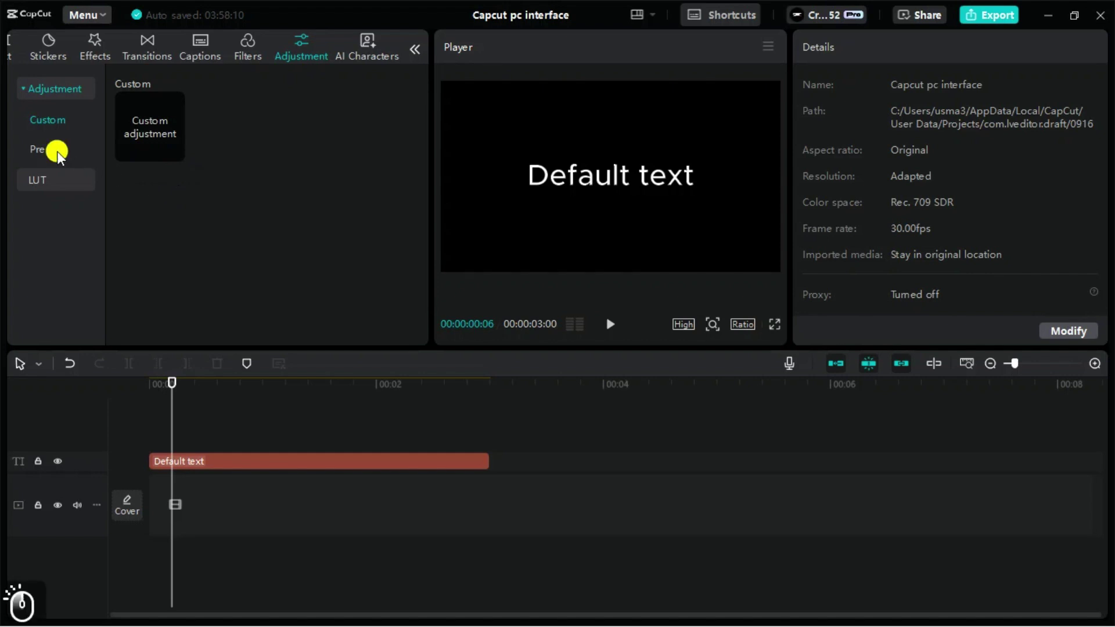
left_click(49, 179)
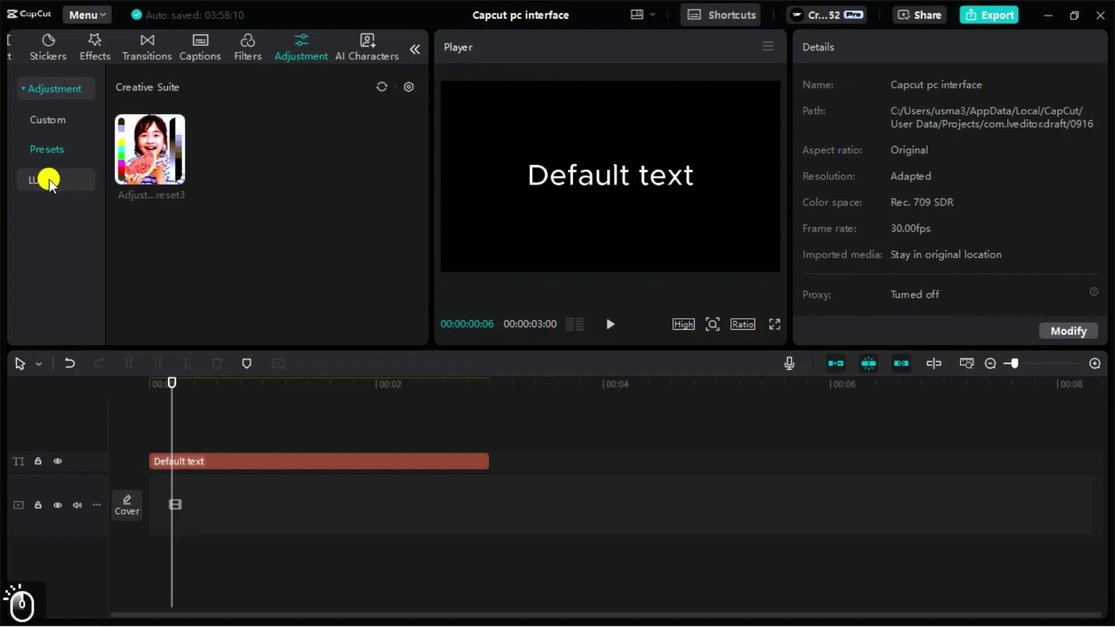
scroll(245, 281, "up", 4)
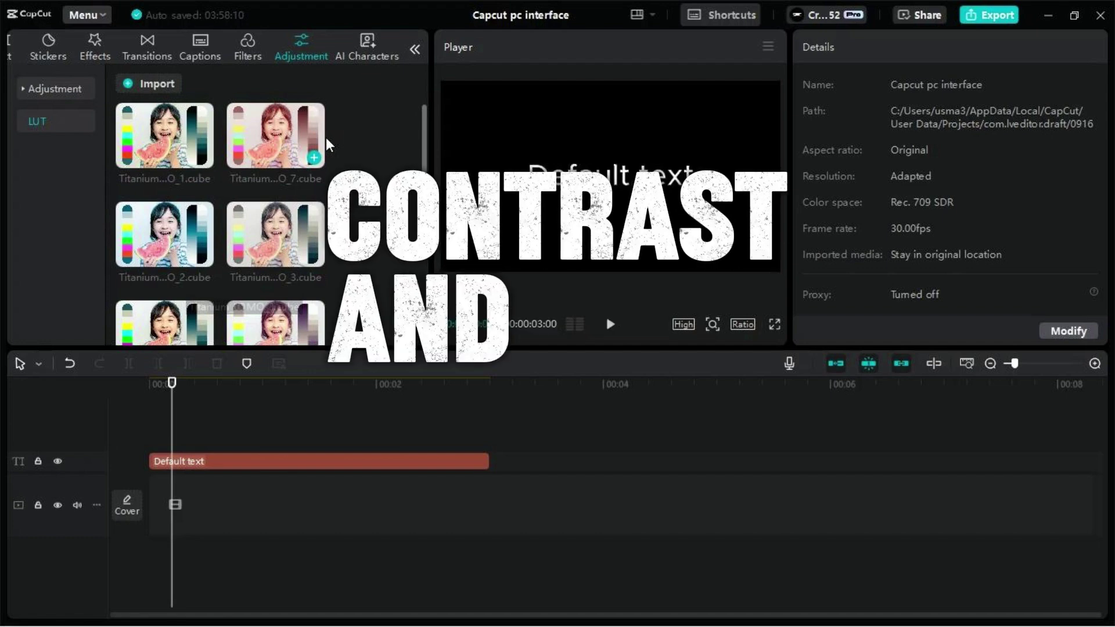
Step: Browse the AI Characters library: avatars like Dom-Walking 3, voices like Adam, and Background options
left_click(367, 40)
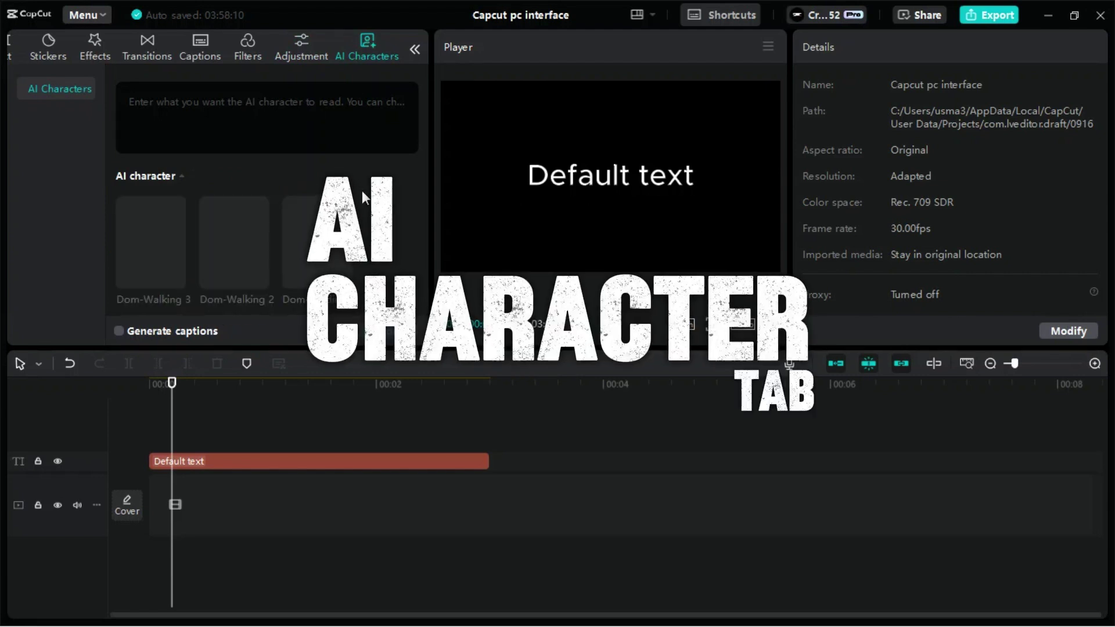
scroll(414, 225, "down", 5)
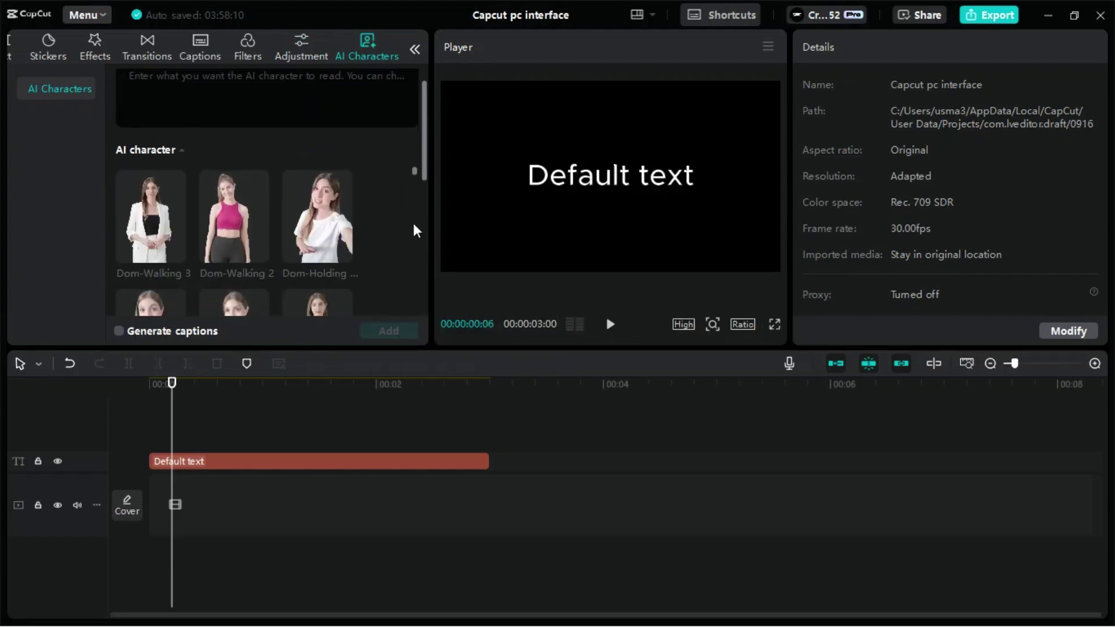
scroll(413, 230, "down", 4)
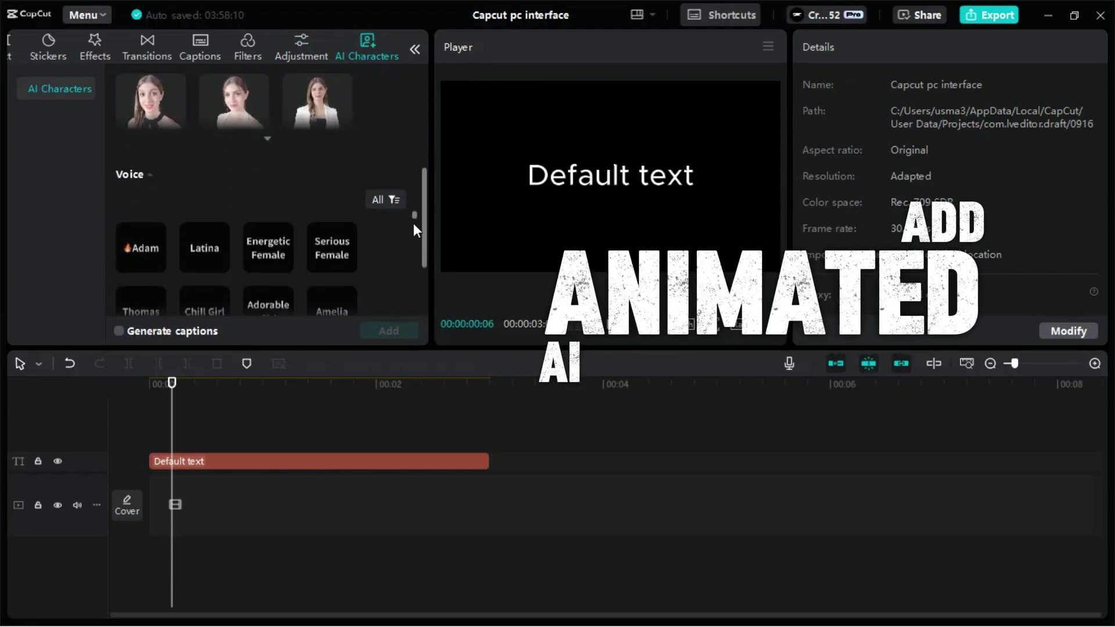
scroll(414, 225, "up", 9)
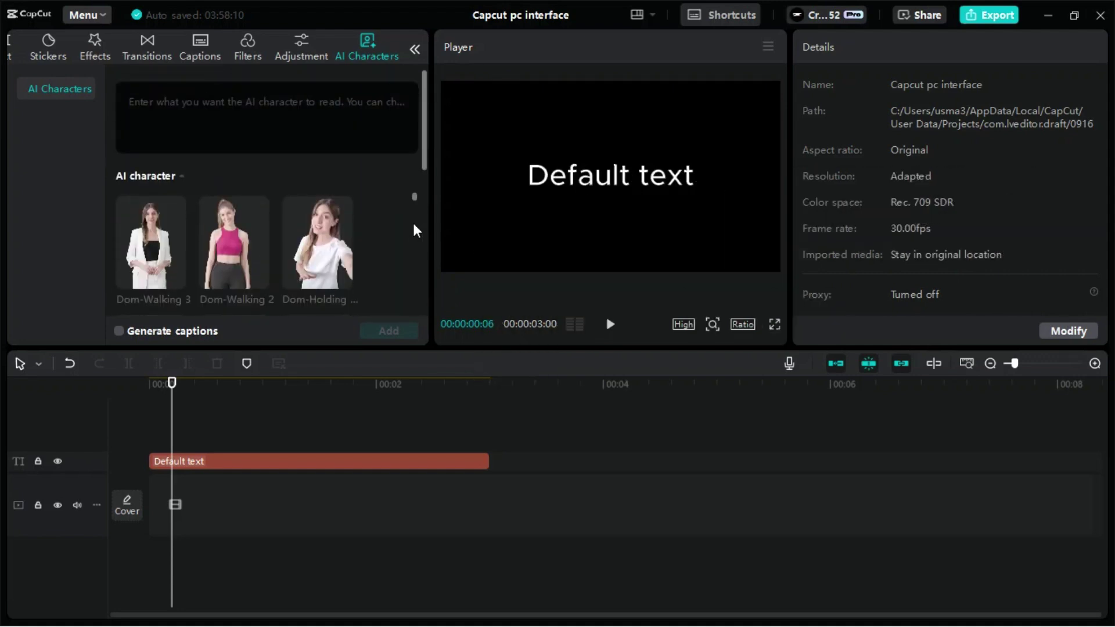
scroll(380, 228, "down", 5)
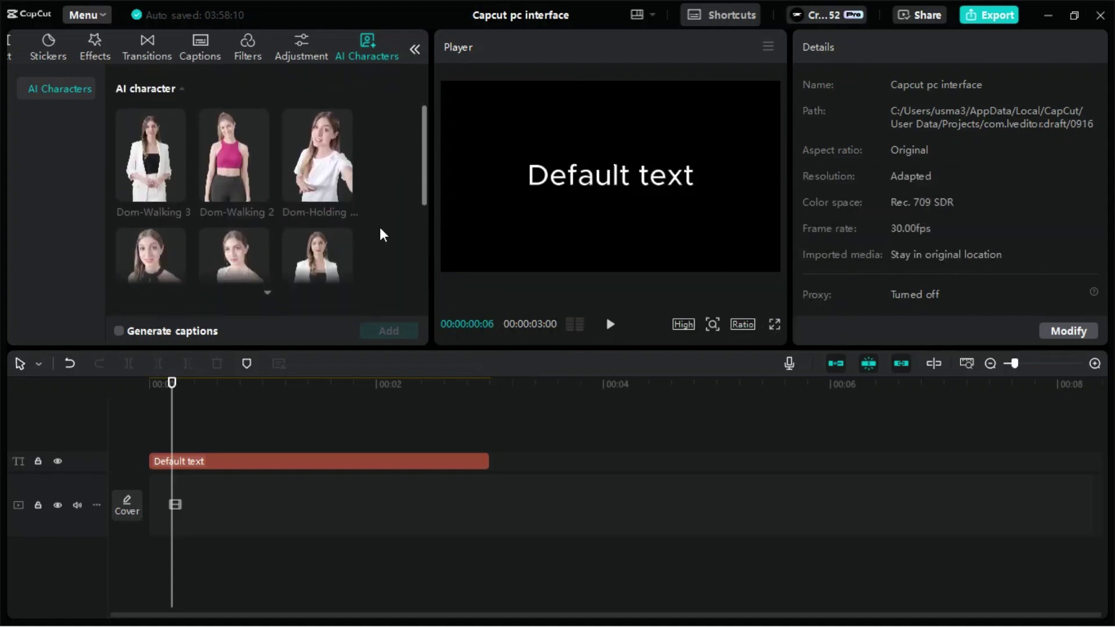
scroll(151, 202, "down", 1)
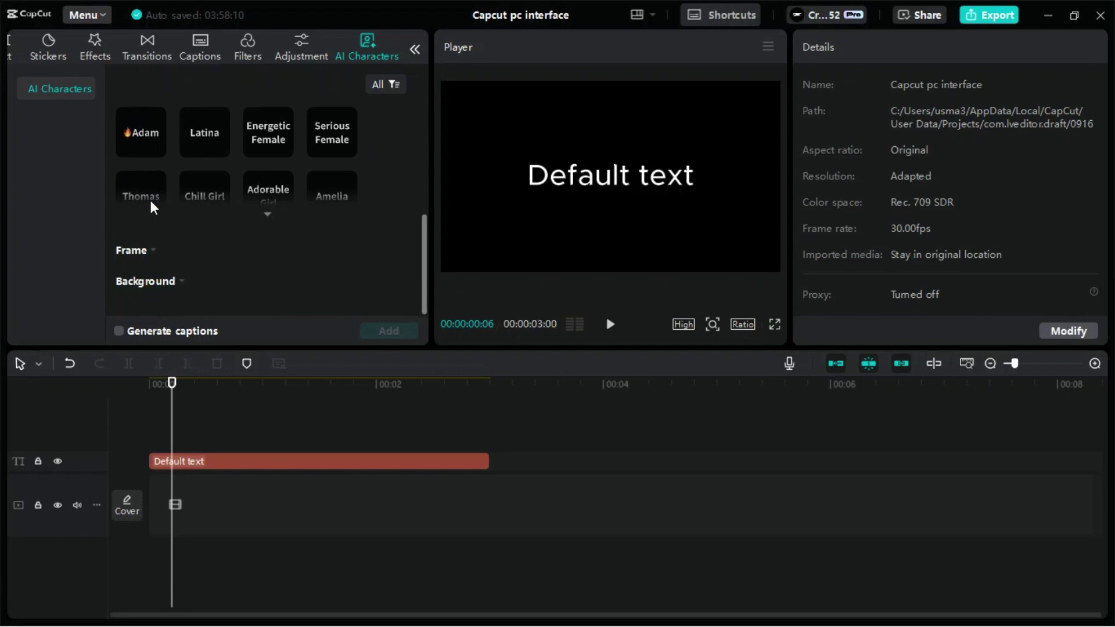
left_click(161, 283)
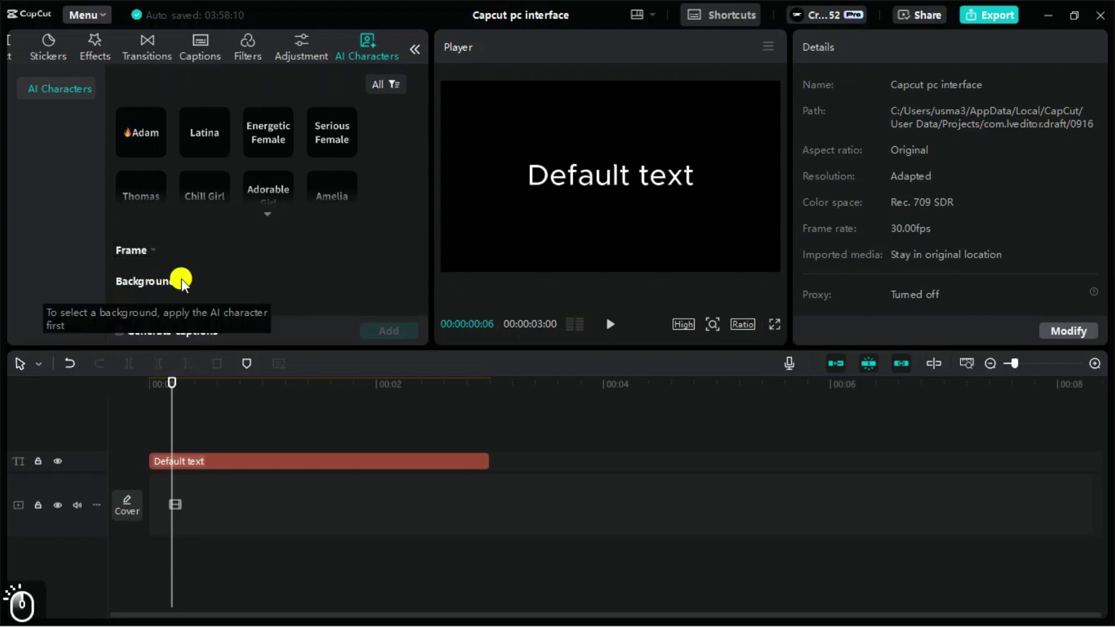
scroll(201, 269, "up", 6)
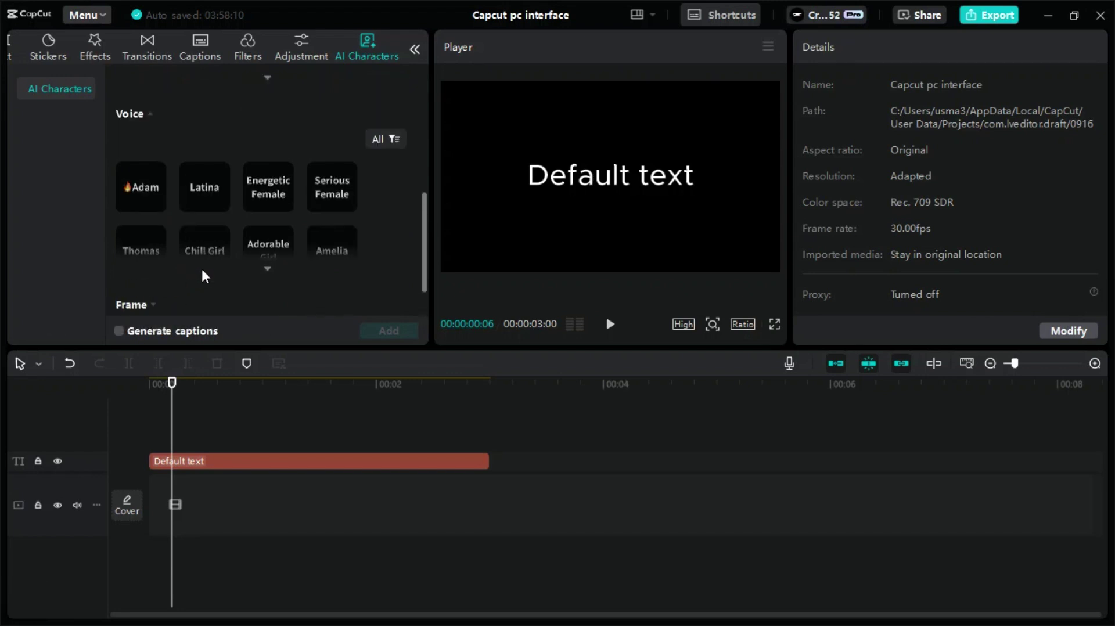
scroll(201, 269, "up", 2)
Step: Set the player preview quality from High to Low, then view the aspect ratio list
left_click(682, 324)
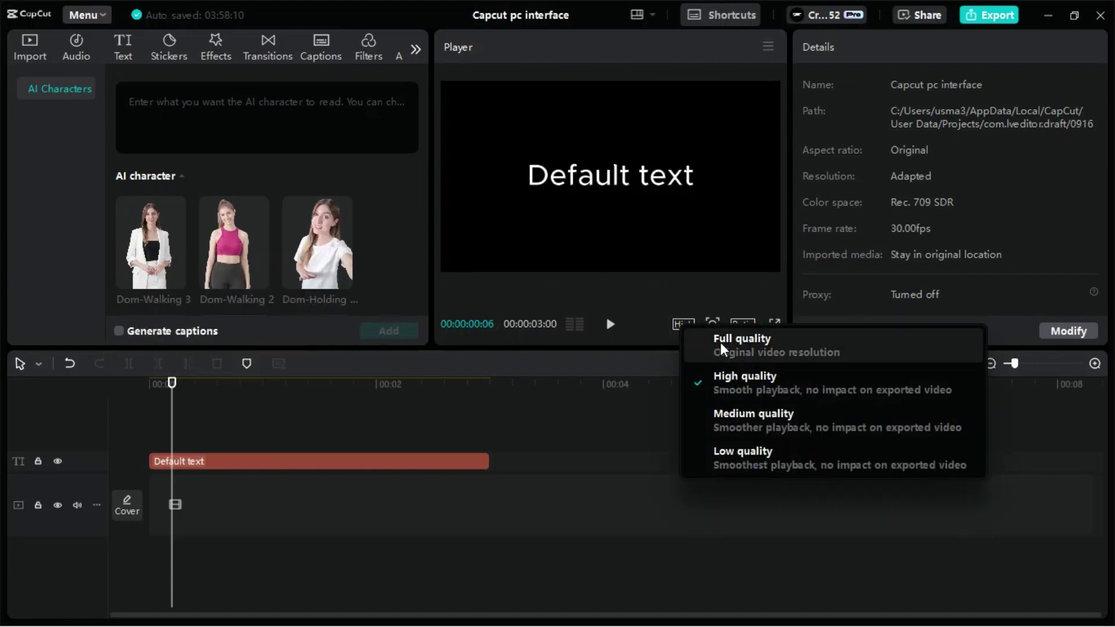
left_click(757, 461)
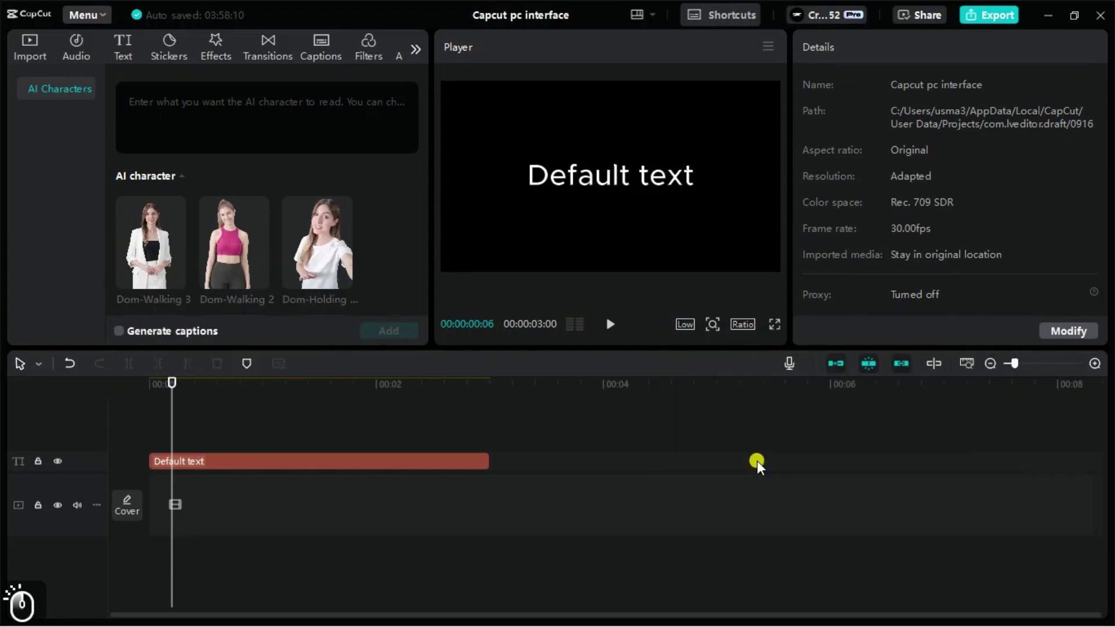
left_click(746, 324)
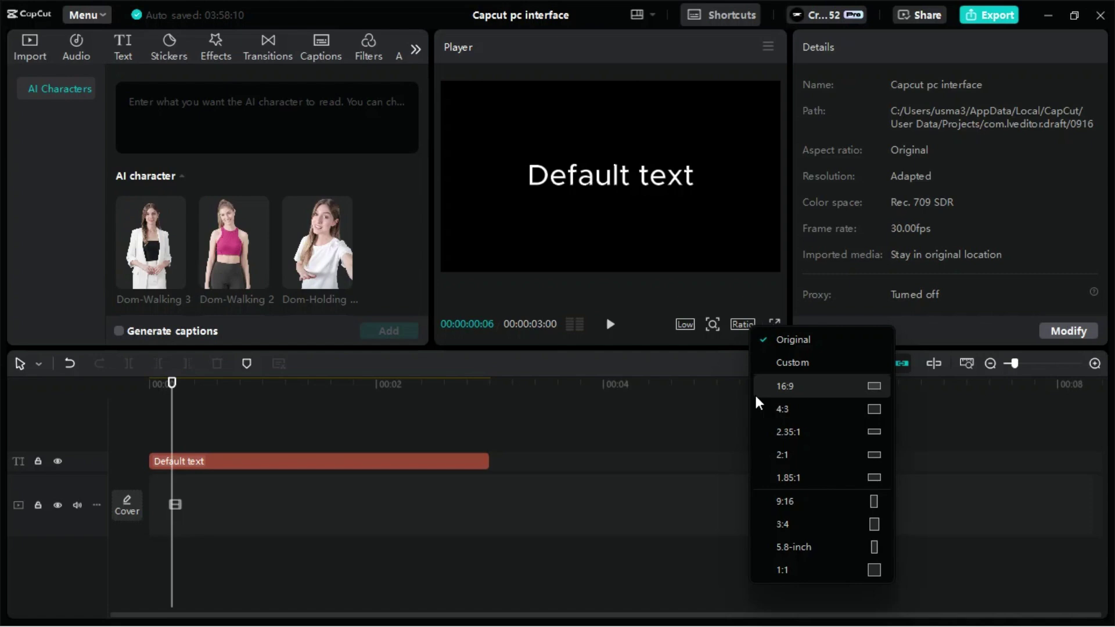
Step: Select the neon heart clip and review its Video Basic panel from Transform down to Canvas
left_click(713, 365)
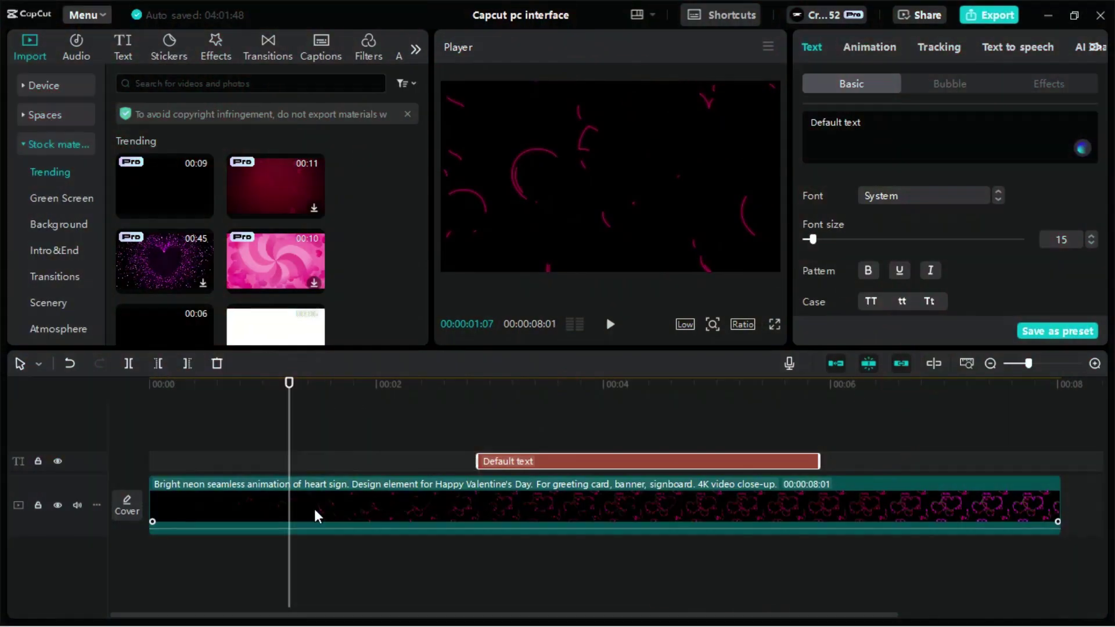
left_click(315, 509)
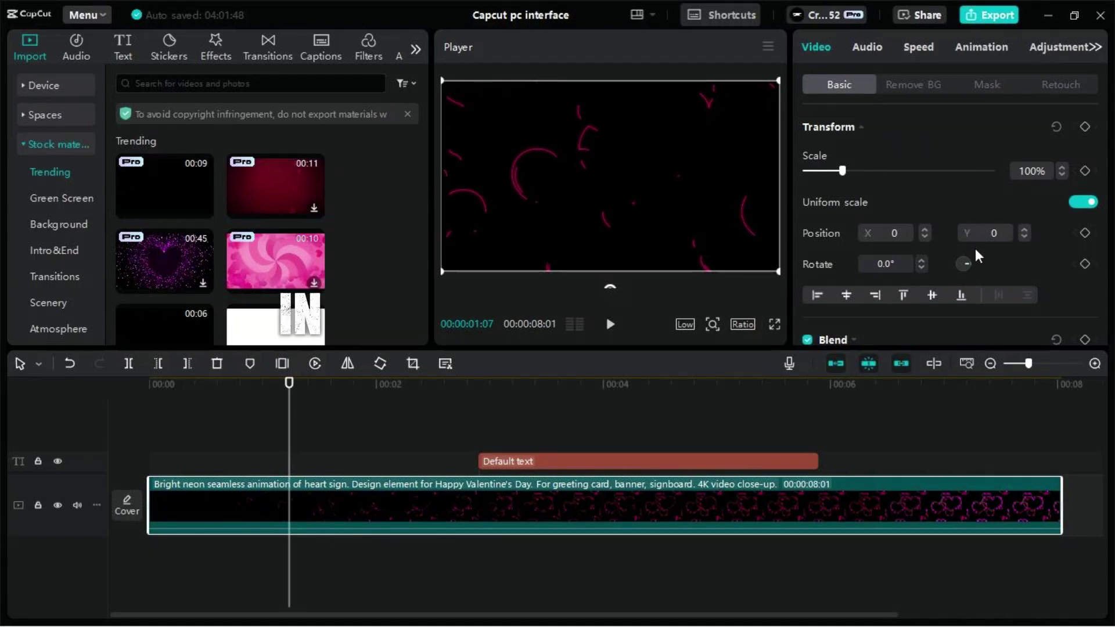
scroll(975, 248, "down", 10)
scroll(976, 253, "down", 2)
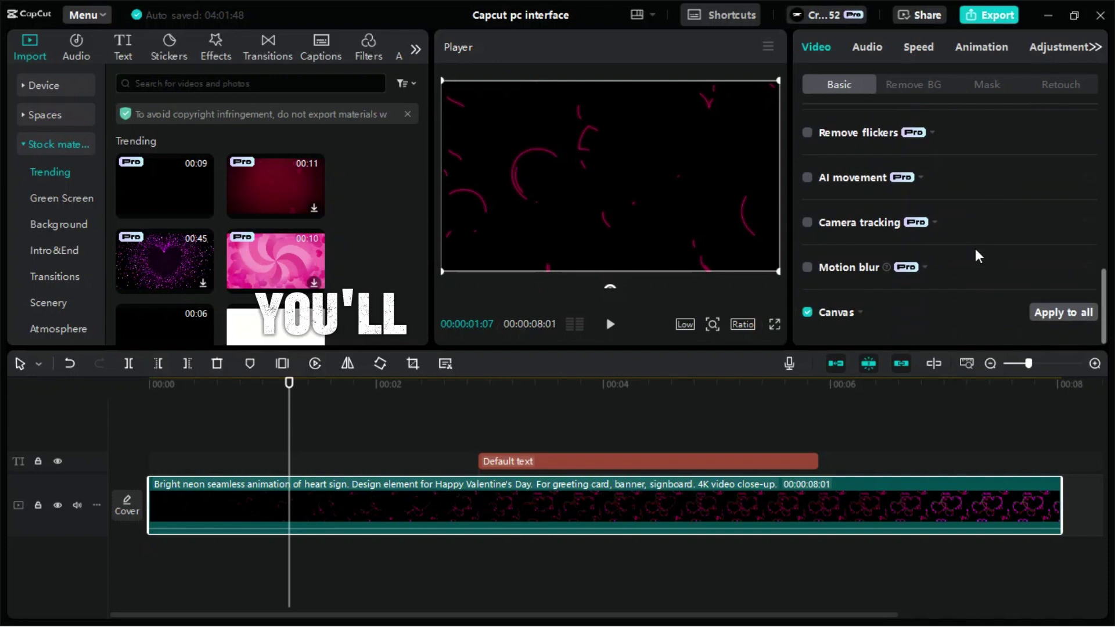
scroll(975, 249, "up", 12)
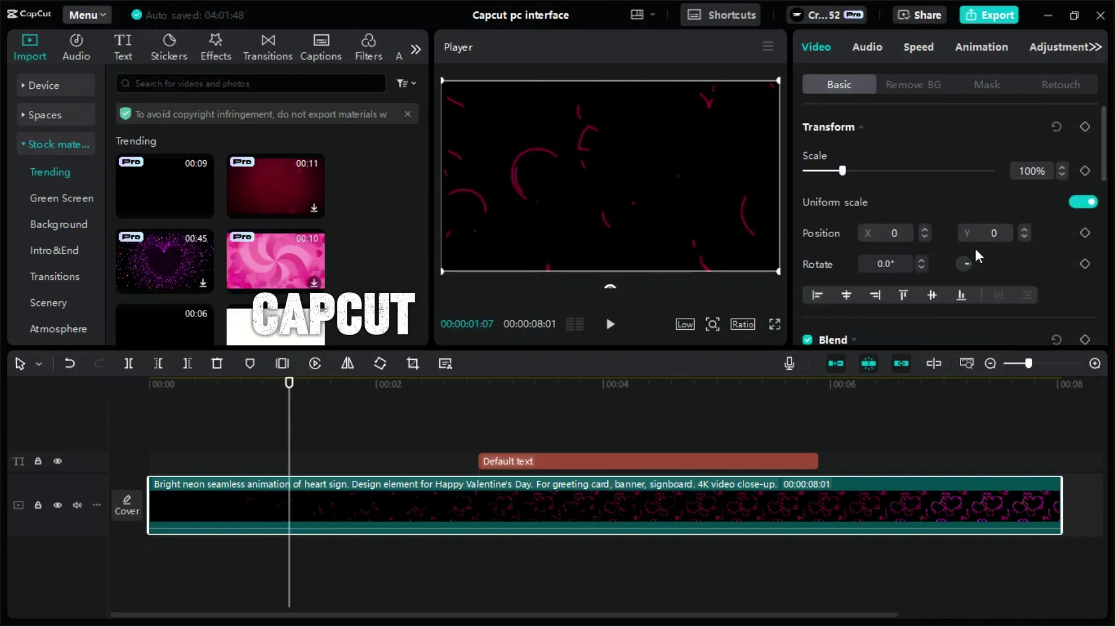
Step: Review the clip's Audio settings, then show its Speed settings at 1.0x and 8.1s
left_click(860, 46)
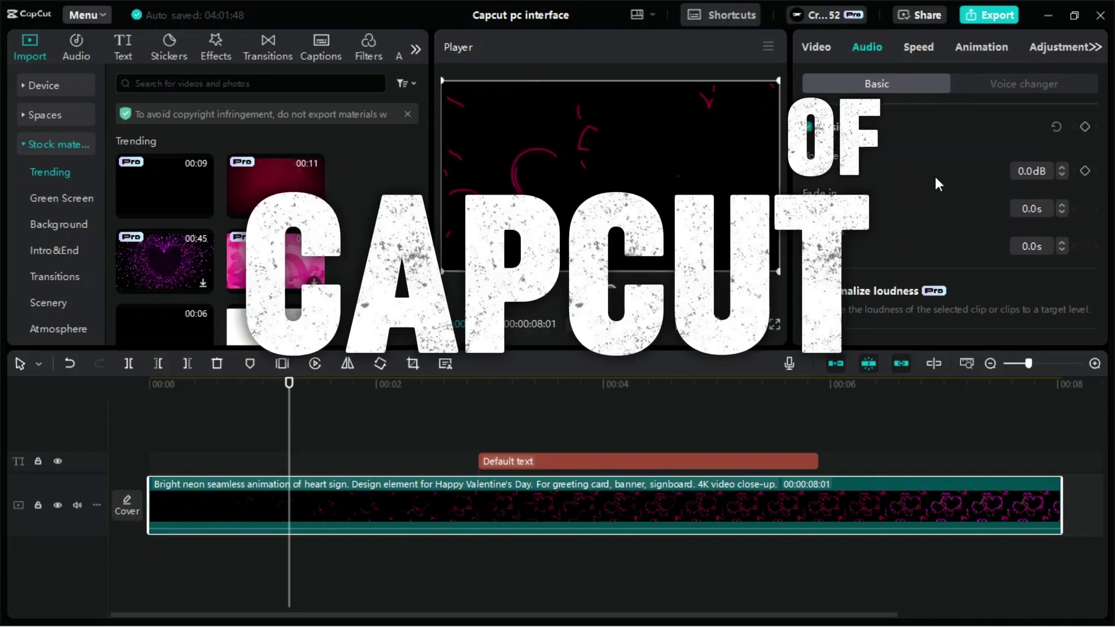
scroll(934, 177, "down", 1)
scroll(935, 176, "down", 5)
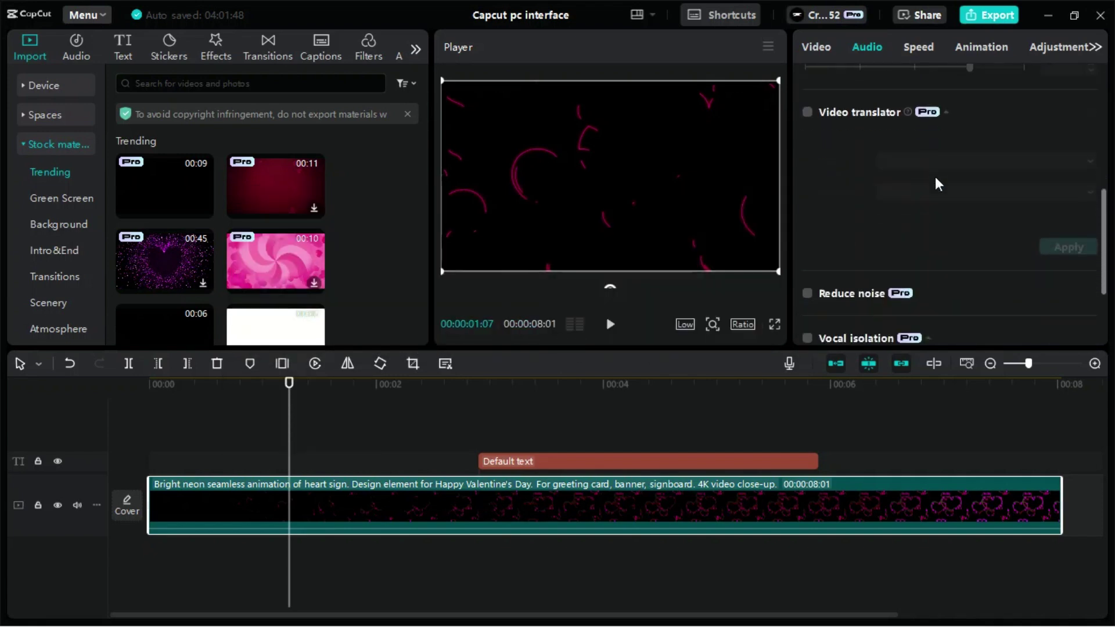
scroll(935, 177, "up", 6)
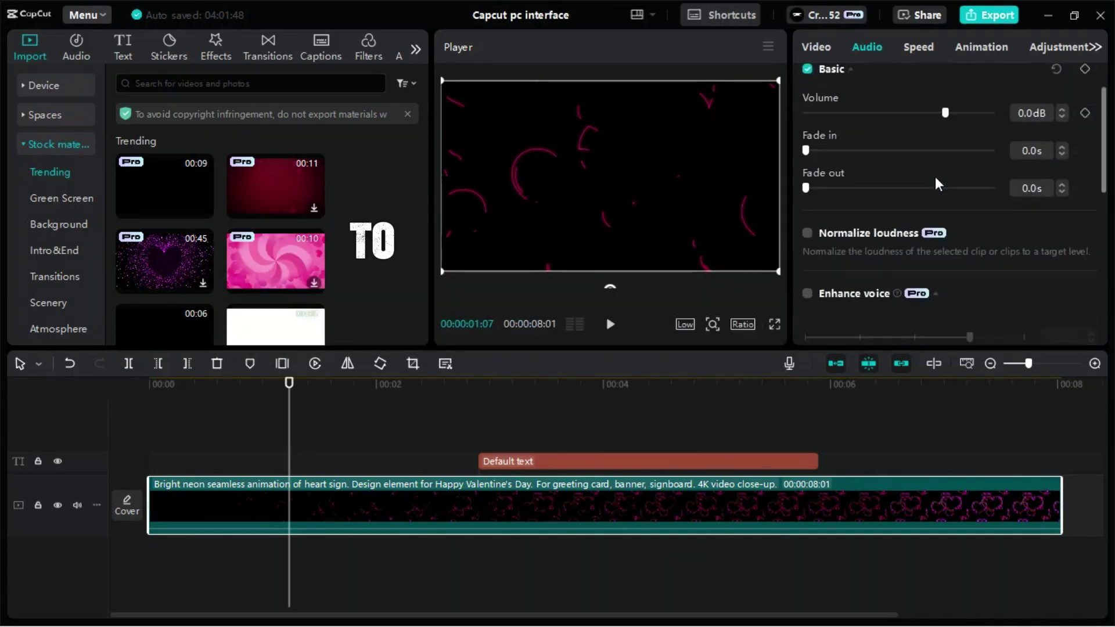
scroll(935, 176, "up", 1)
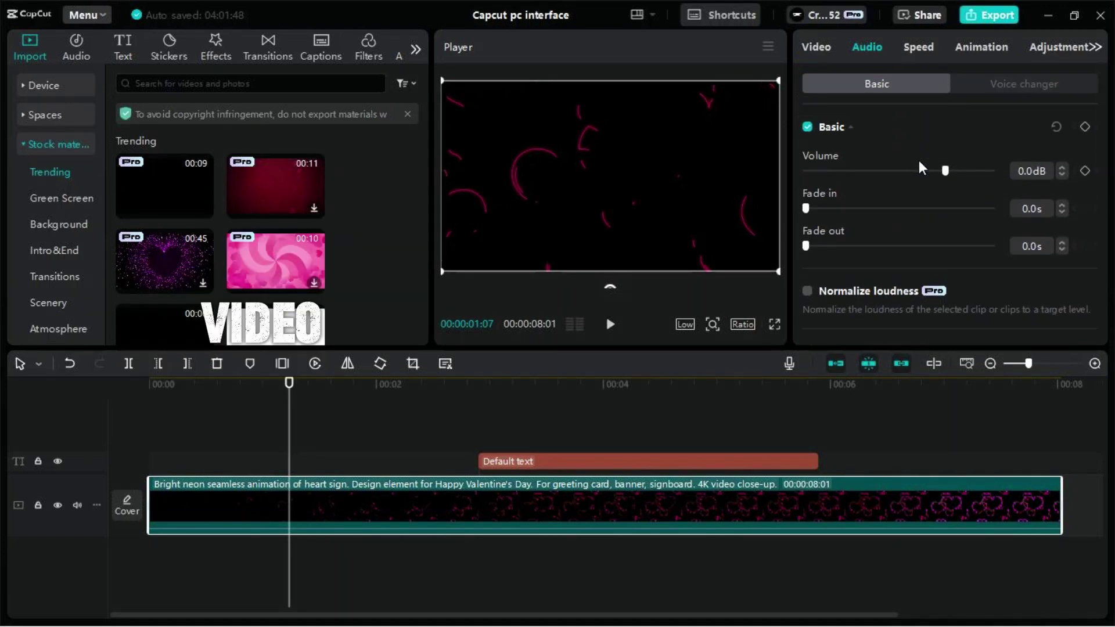
left_click(922, 48)
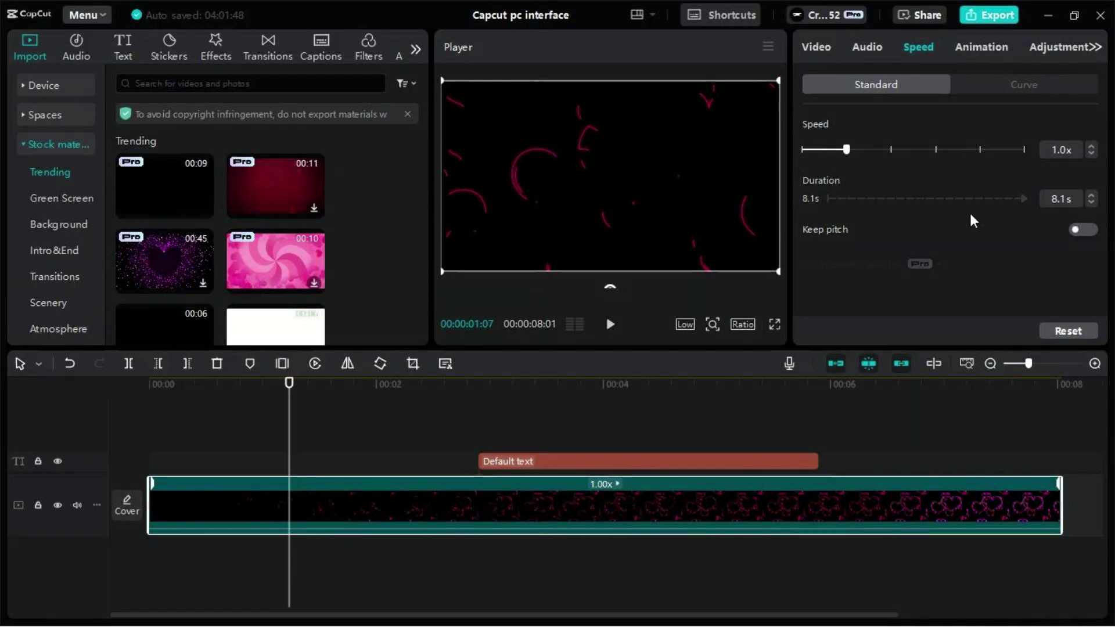
Step: Preview the Curve speed presets, then return to Standard constant speed
scroll(974, 238, "down", 1)
scroll(974, 238, "up", 1)
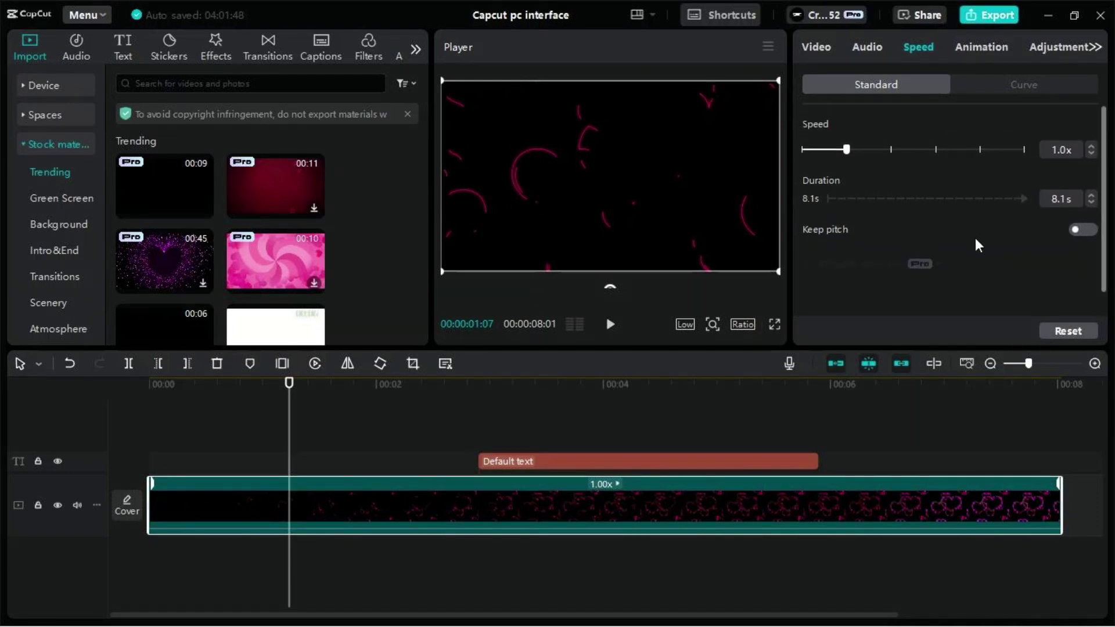
left_click(984, 86)
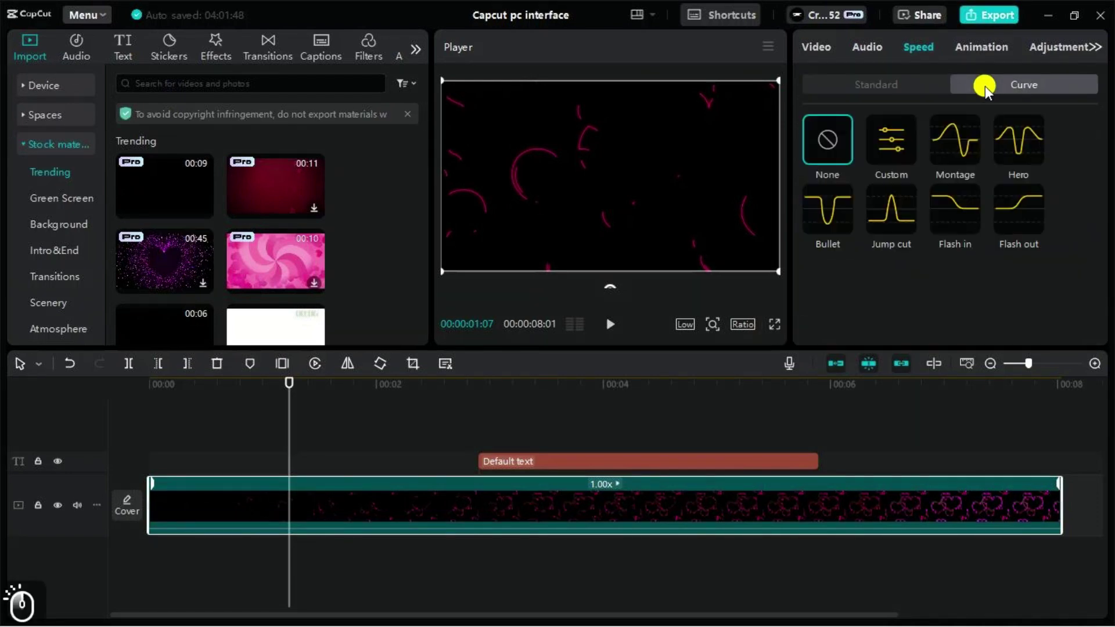
left_click(893, 82)
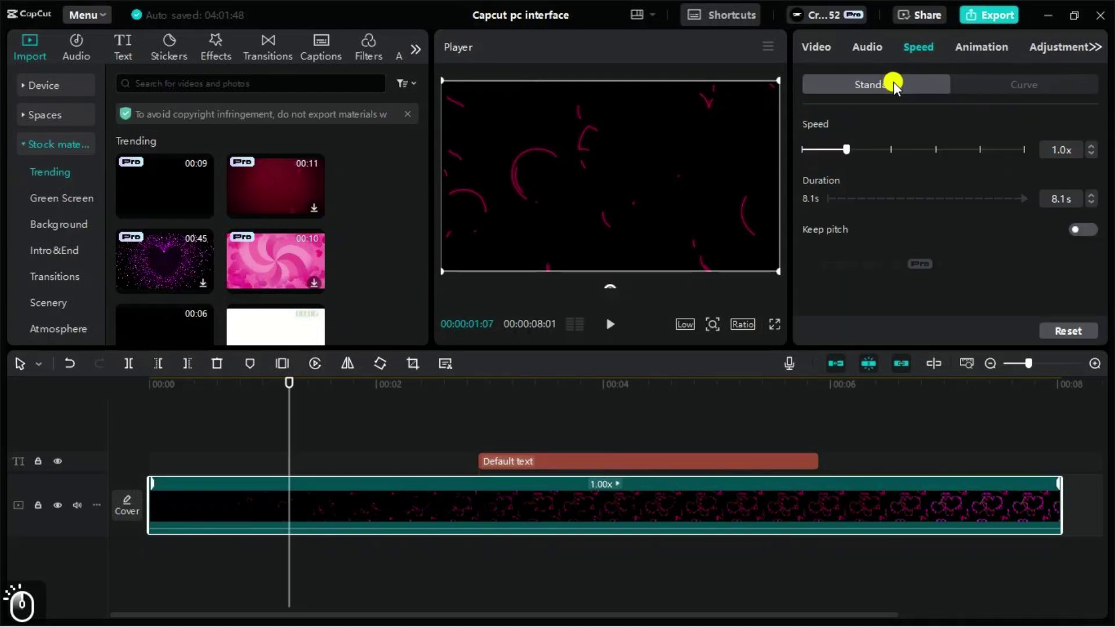
Step: Browse the clip's In animation presets like Sticky Note, Unfold and Ice Cube
left_click(981, 50)
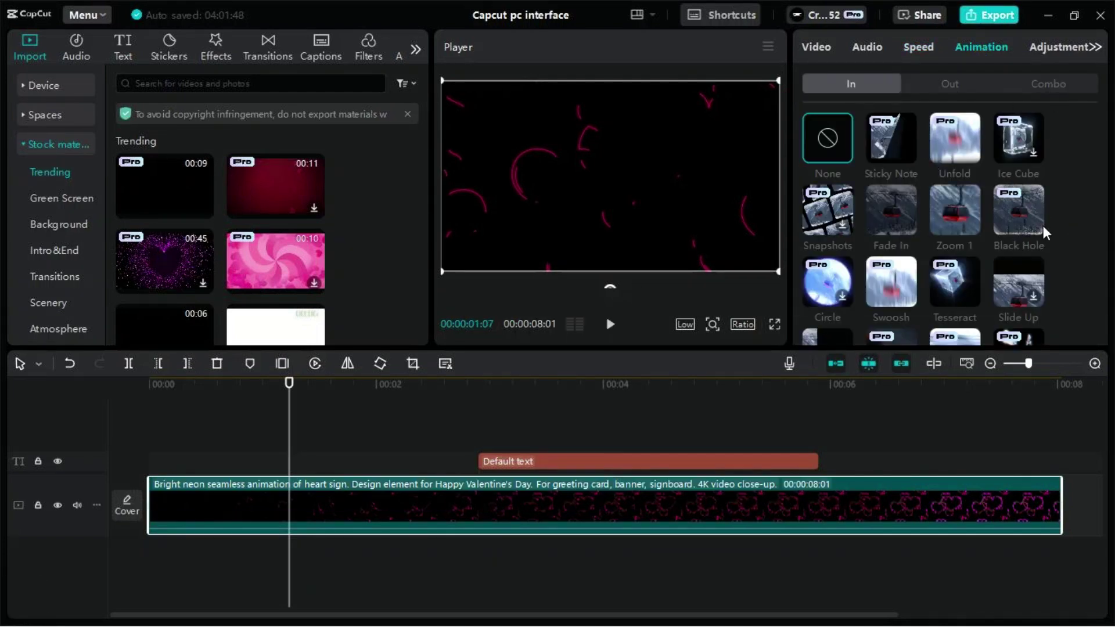
scroll(1042, 225, "down", 1)
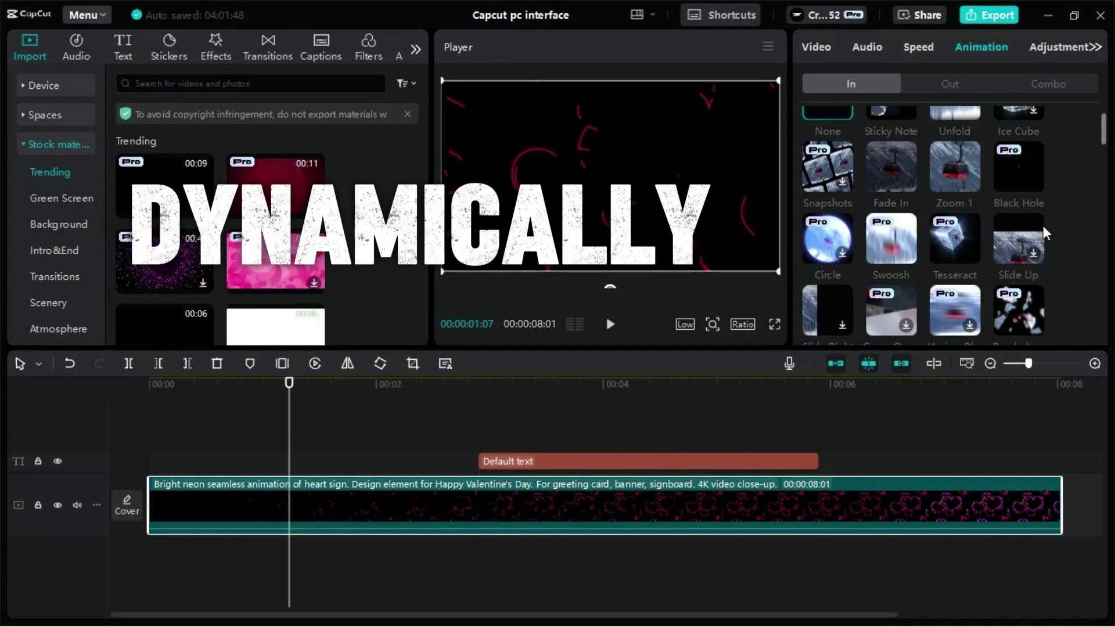
scroll(1043, 228, "up", 1)
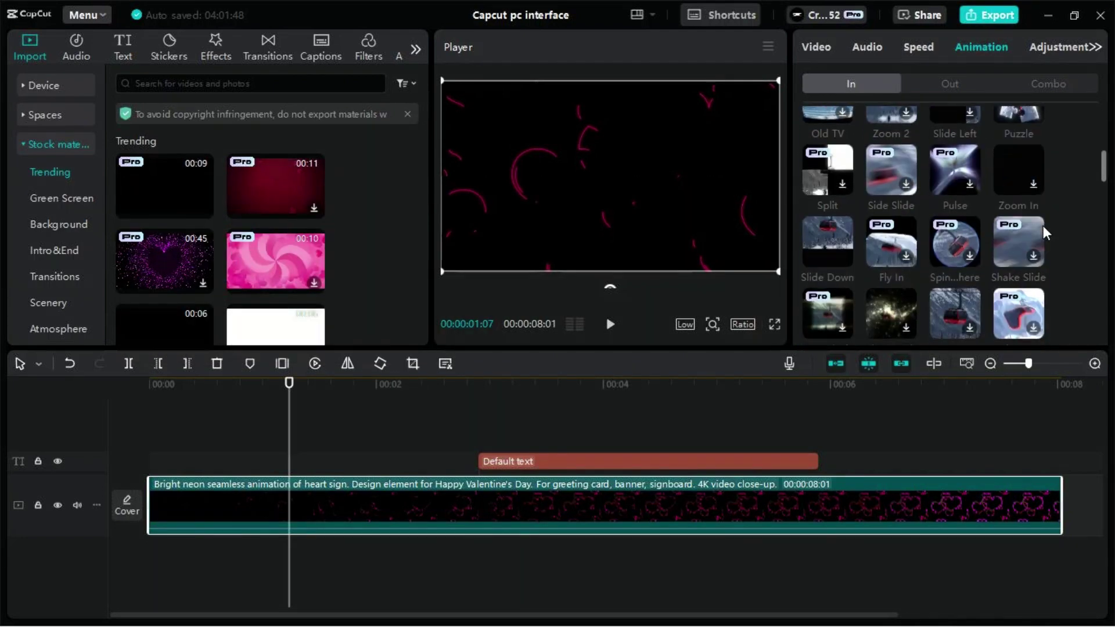
Step: Review the clip's basic adjustment values, all left at 0
left_click(1048, 49)
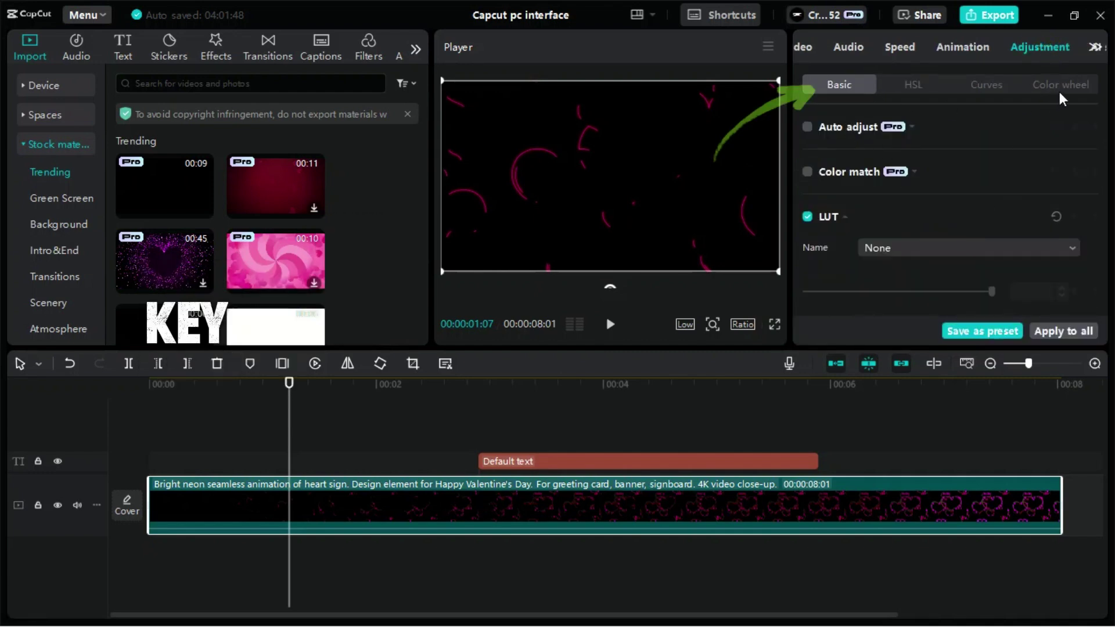
scroll(949, 234, "down", 5)
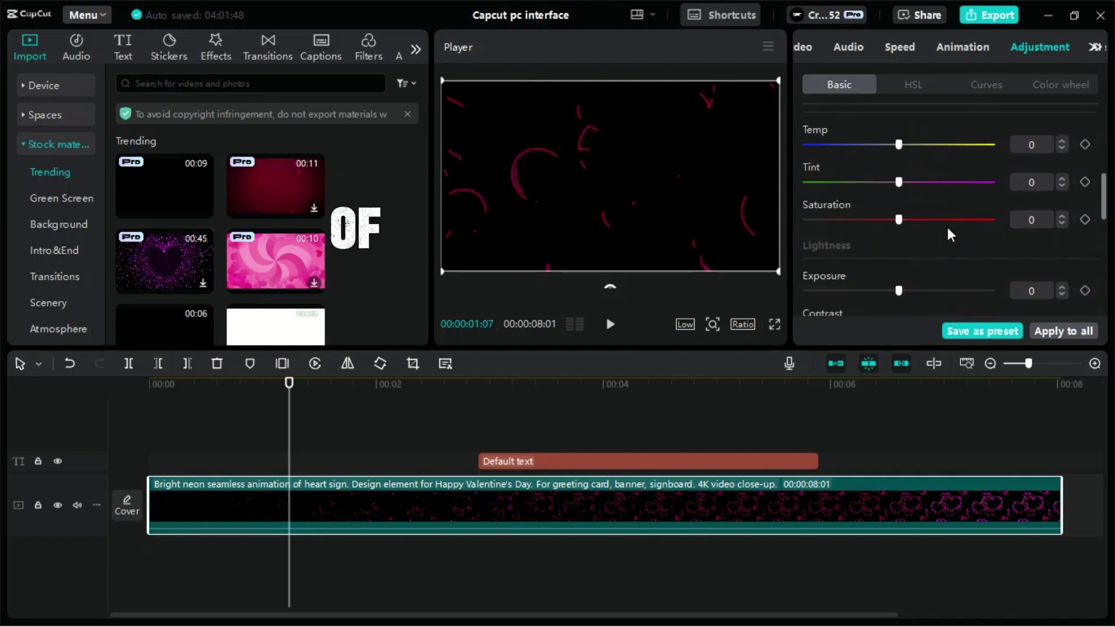
scroll(950, 234, "down", 6)
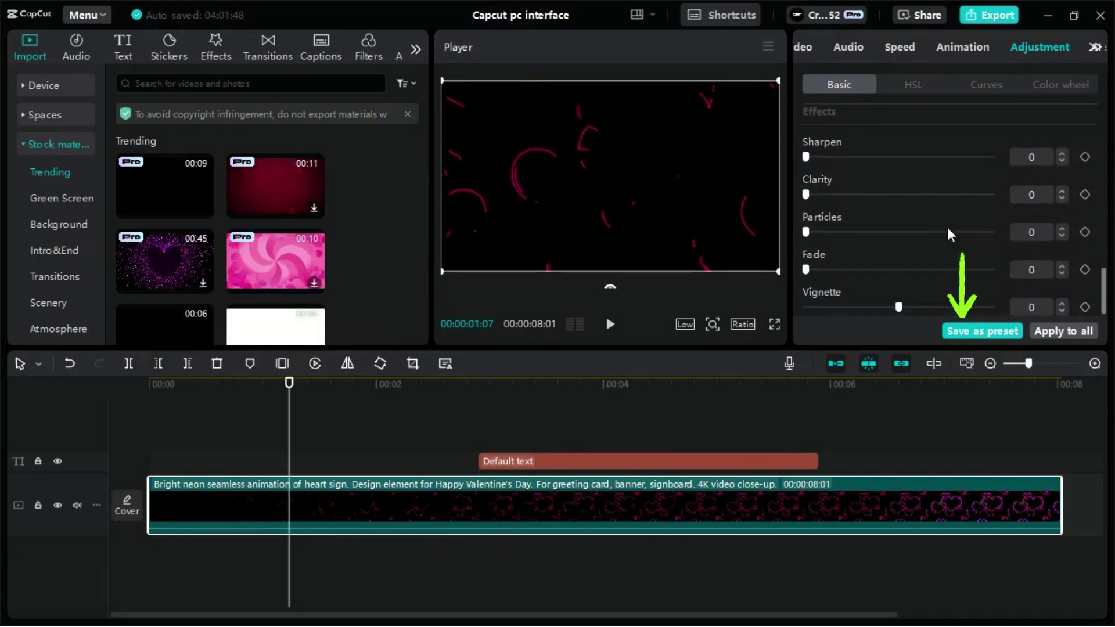
scroll(949, 234, "up", 9)
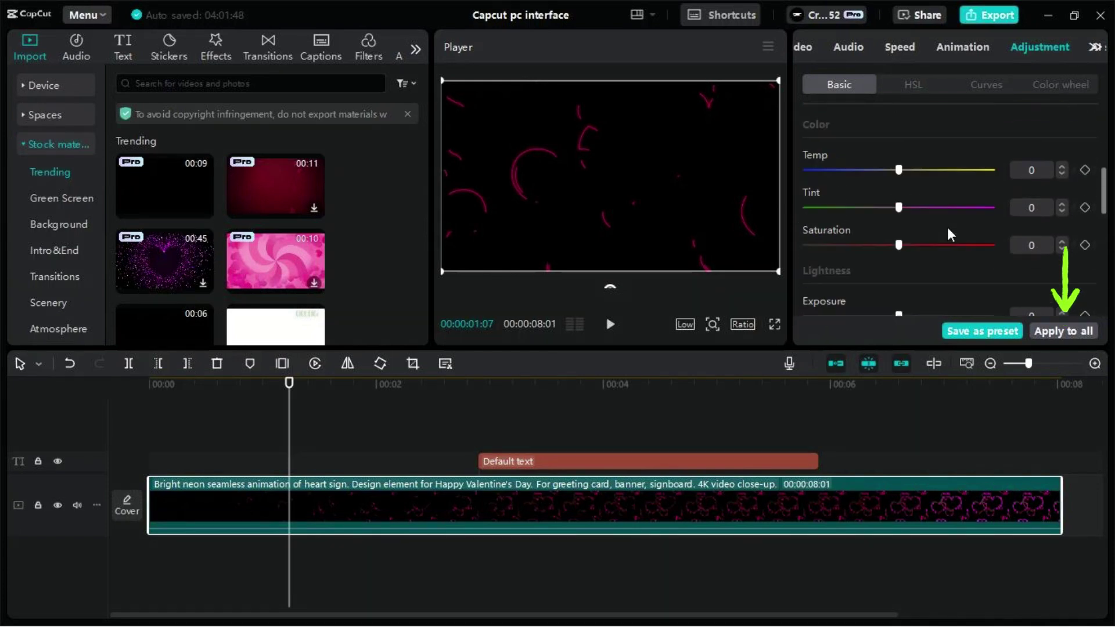
Step: Browse the AI stylize Style and AI effects presets, then return to the Video Basic settings
left_click(1063, 48)
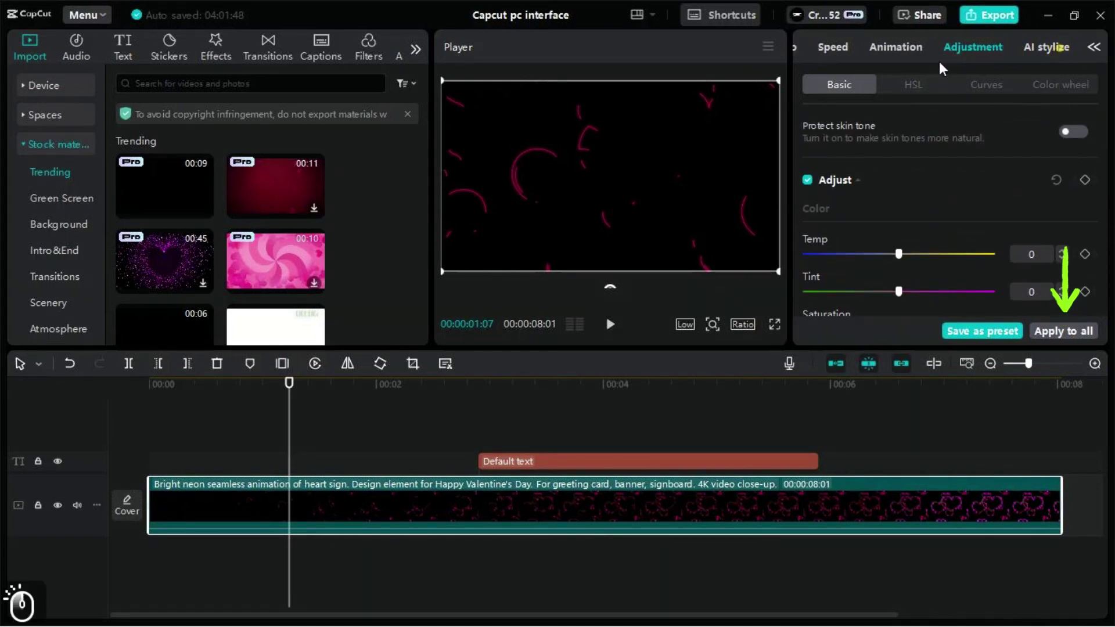
left_click(1028, 48)
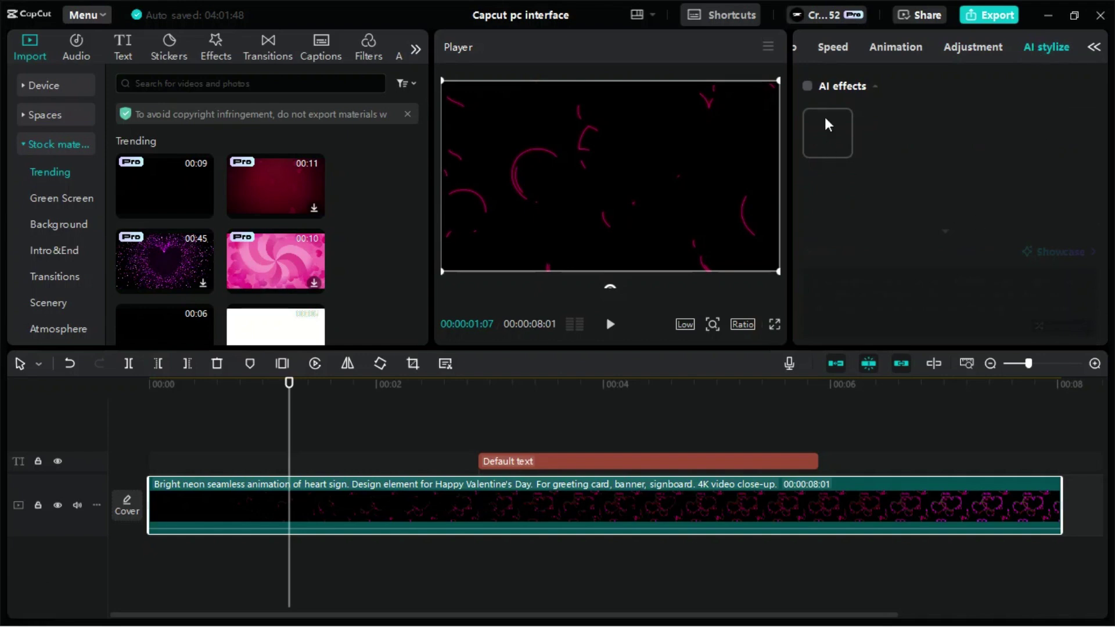
scroll(911, 199, "down", 3)
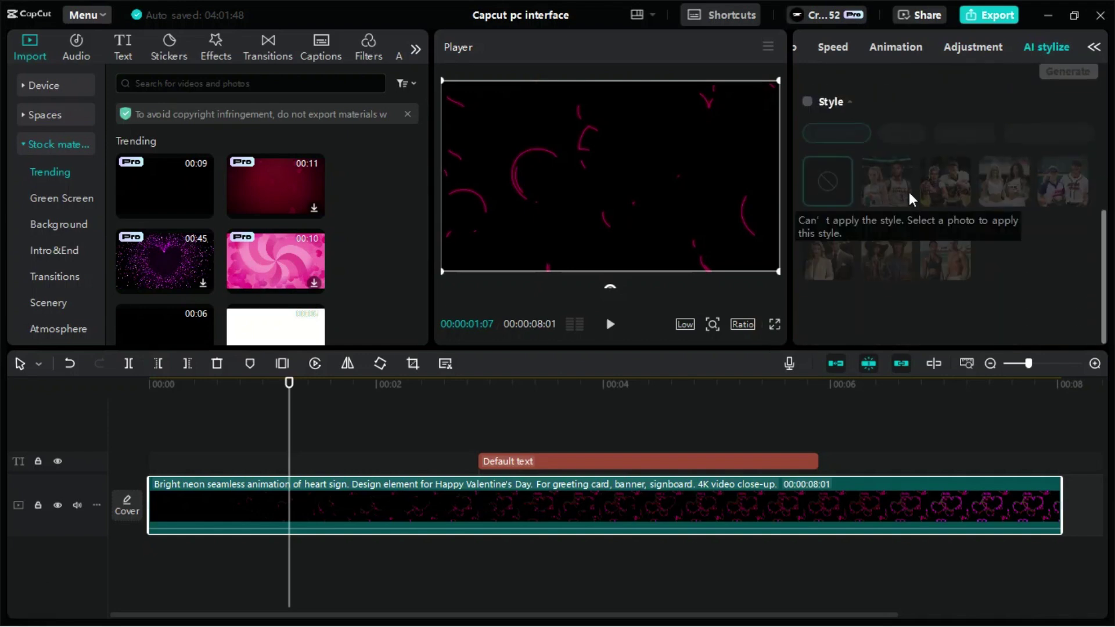
scroll(909, 197, "up", 3)
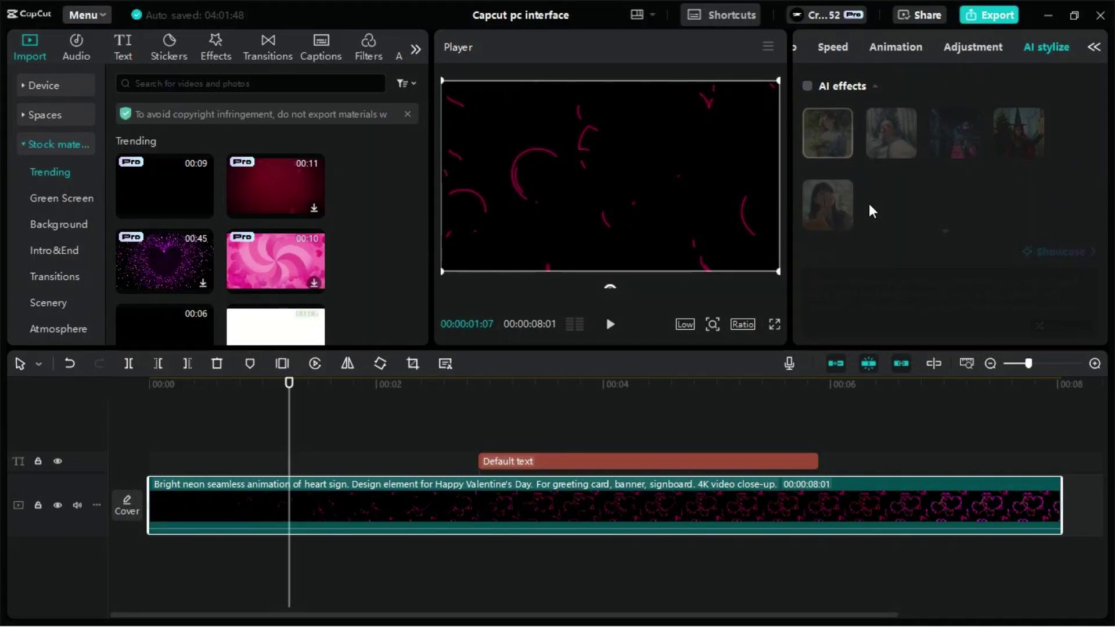
left_click(820, 44)
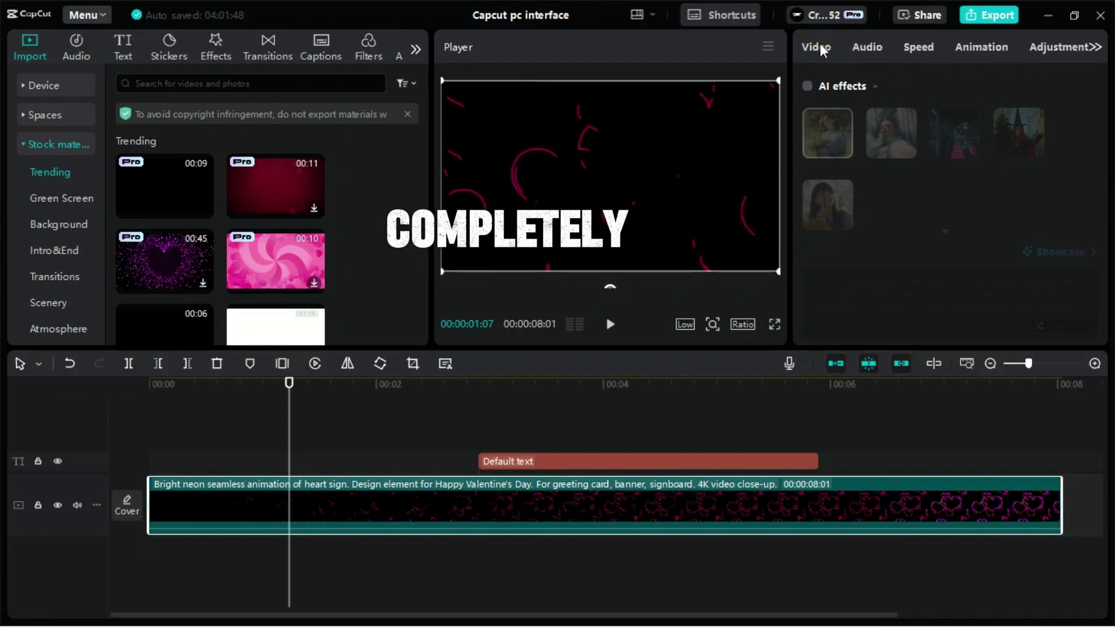
Step: Split the neon heart clip near 1.3 s and 3 s into three pieces, then return to Select mode
left_click(493, 386)
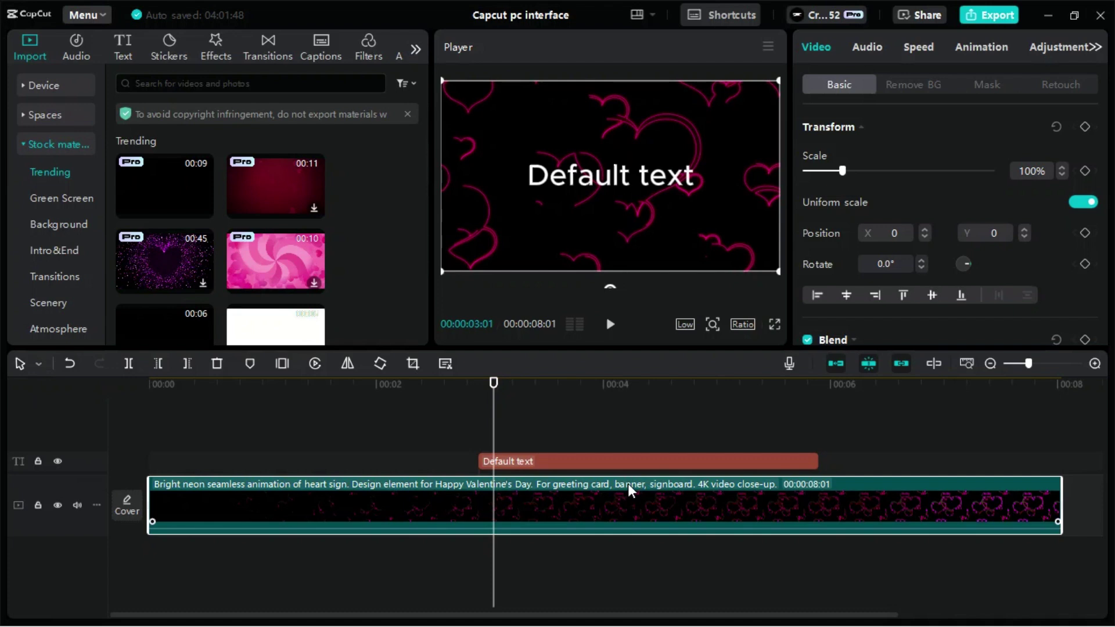
left_click(38, 364)
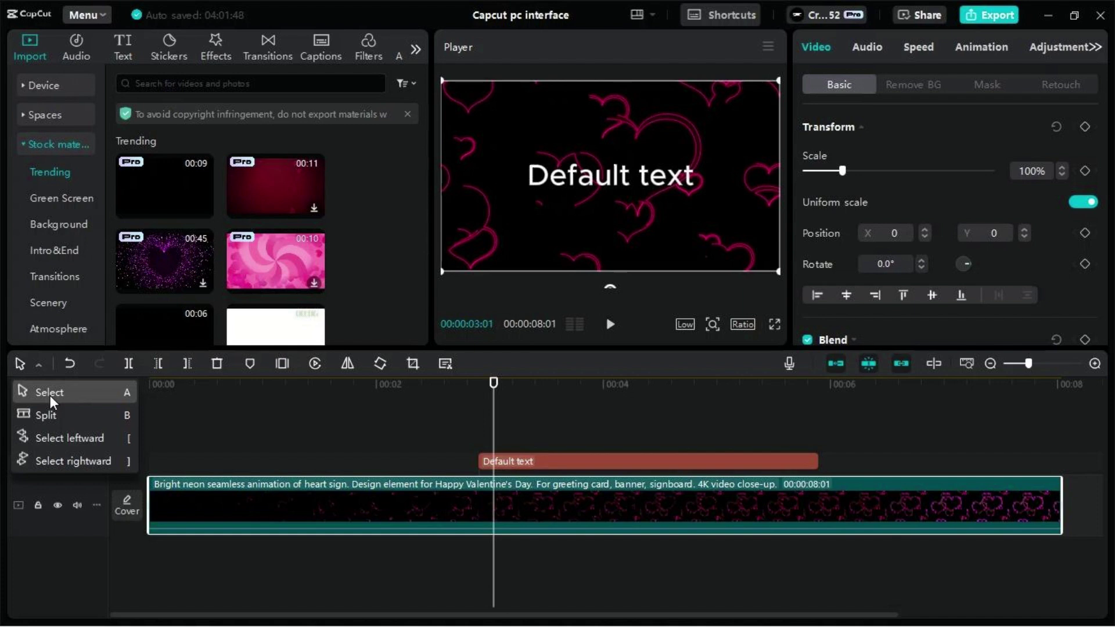
left_click(50, 411)
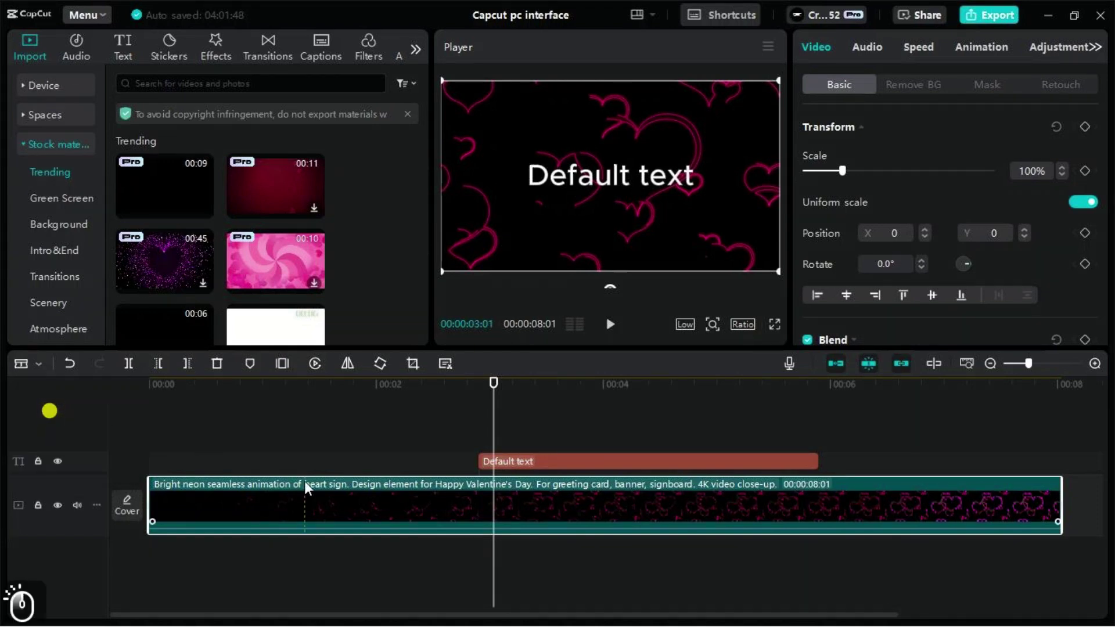
left_click(297, 498)
left_click(484, 506)
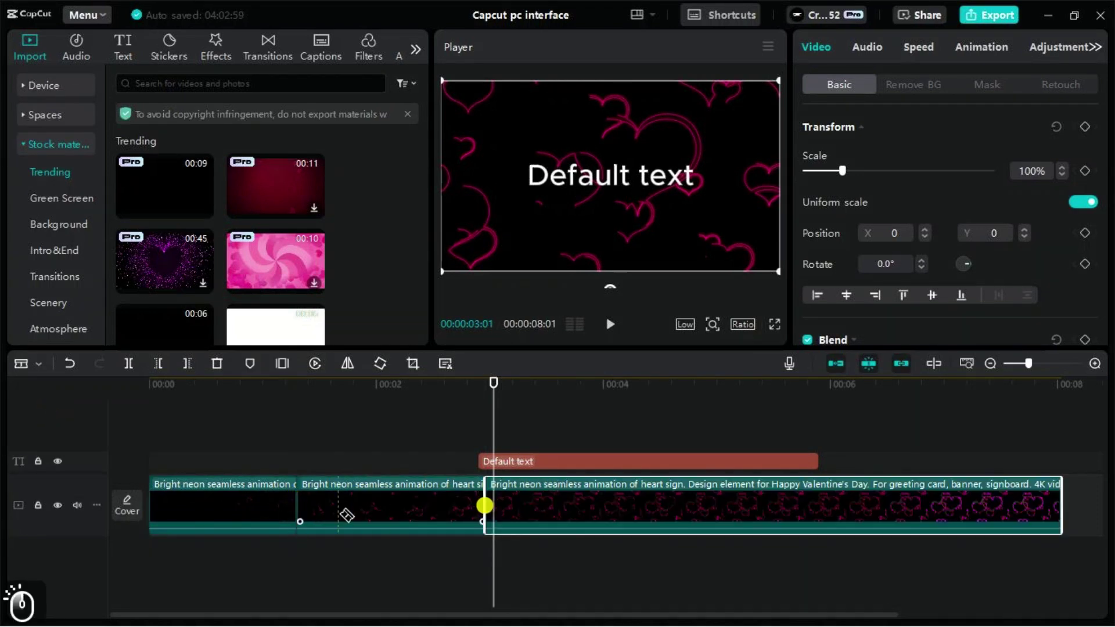
left_click(39, 364)
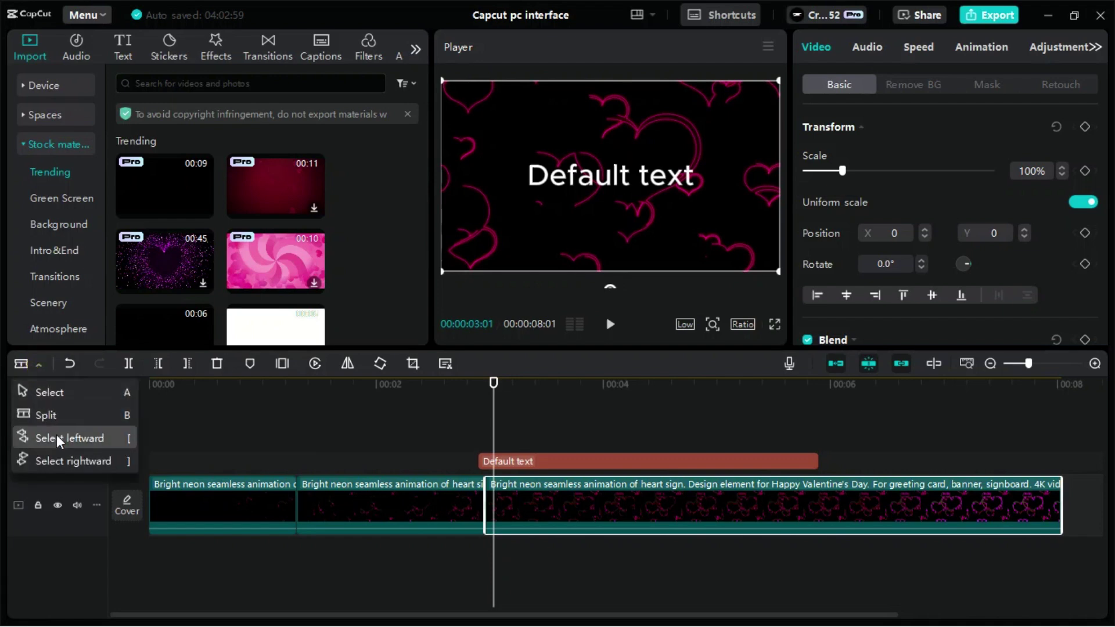
left_click(57, 400)
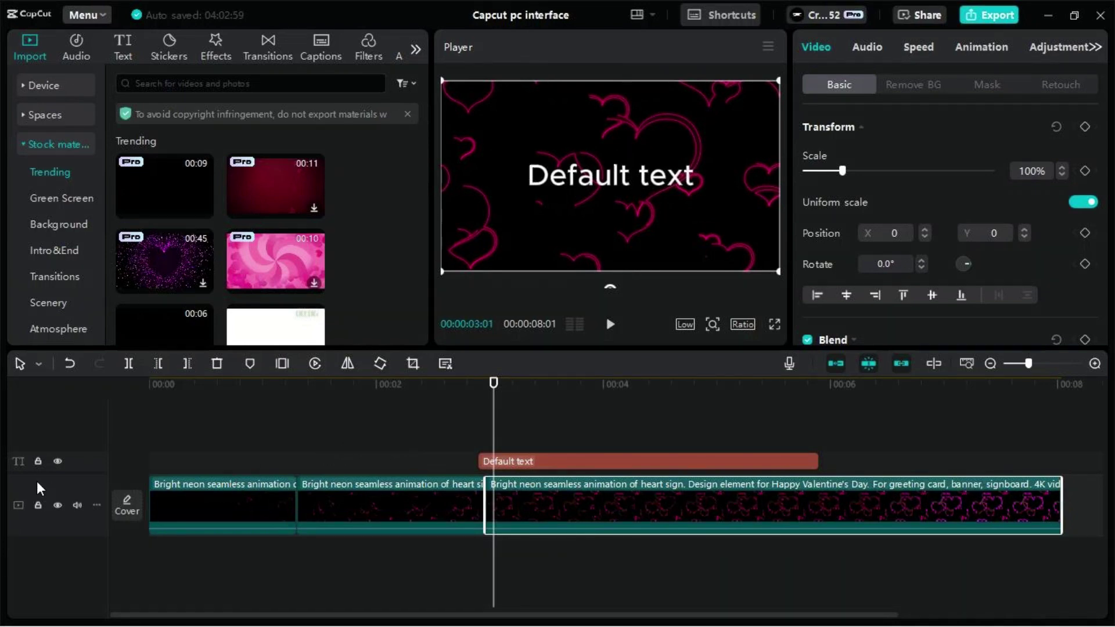
Step: Set the video track height to Tall
left_click(98, 506)
mouse_move(161, 523)
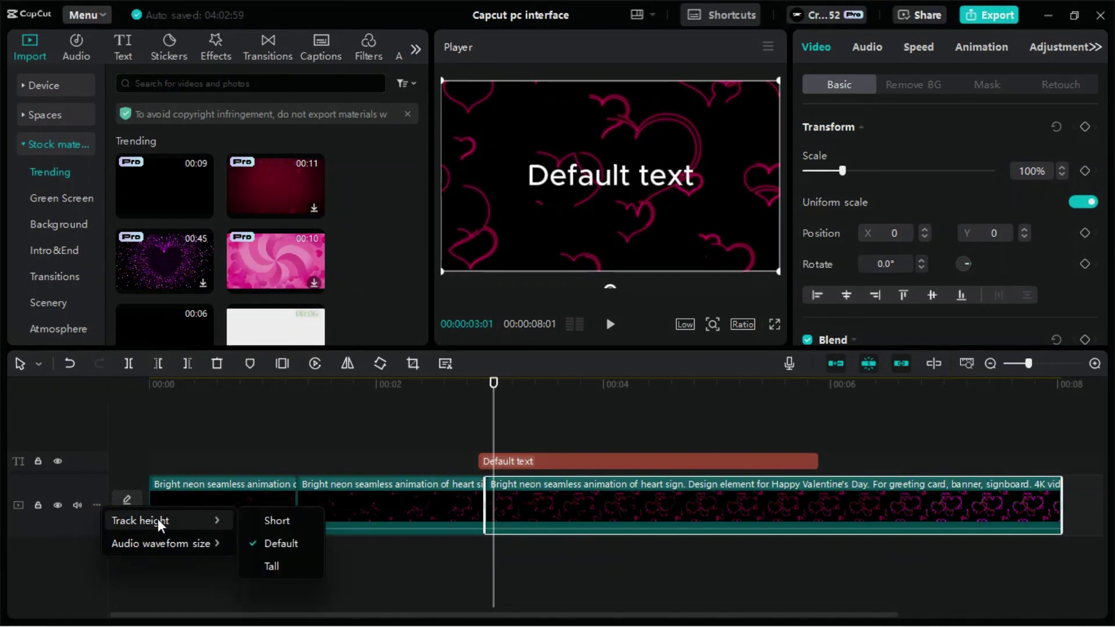
left_click(269, 563)
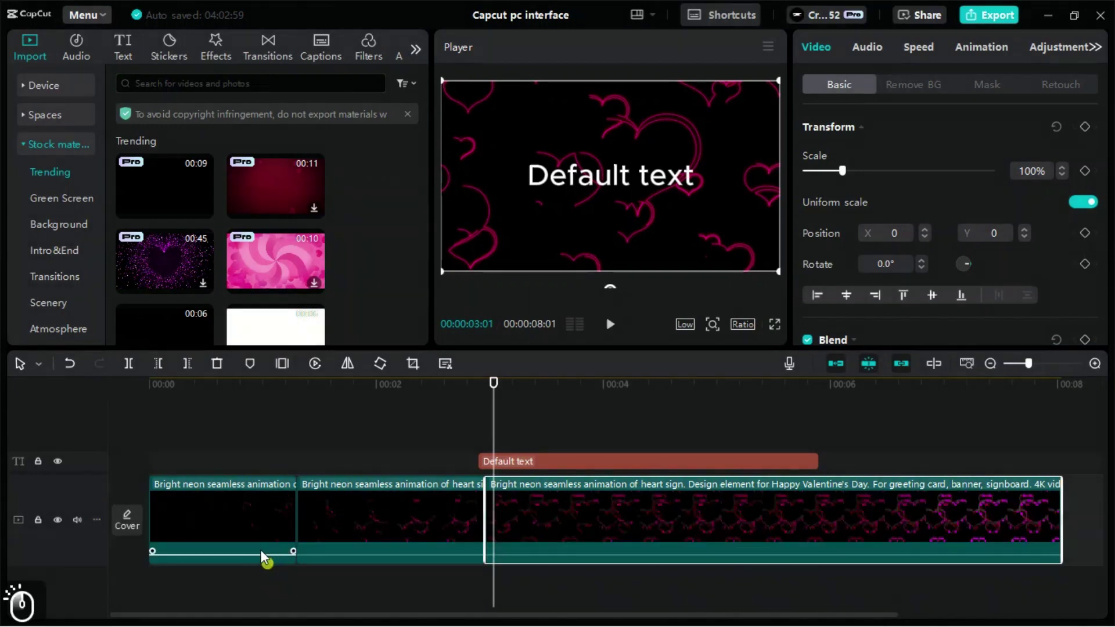
Step: Set the audio waveform size to 100% and zoom the timeline out to about 18 seconds
left_click(97, 520)
mouse_move(225, 562)
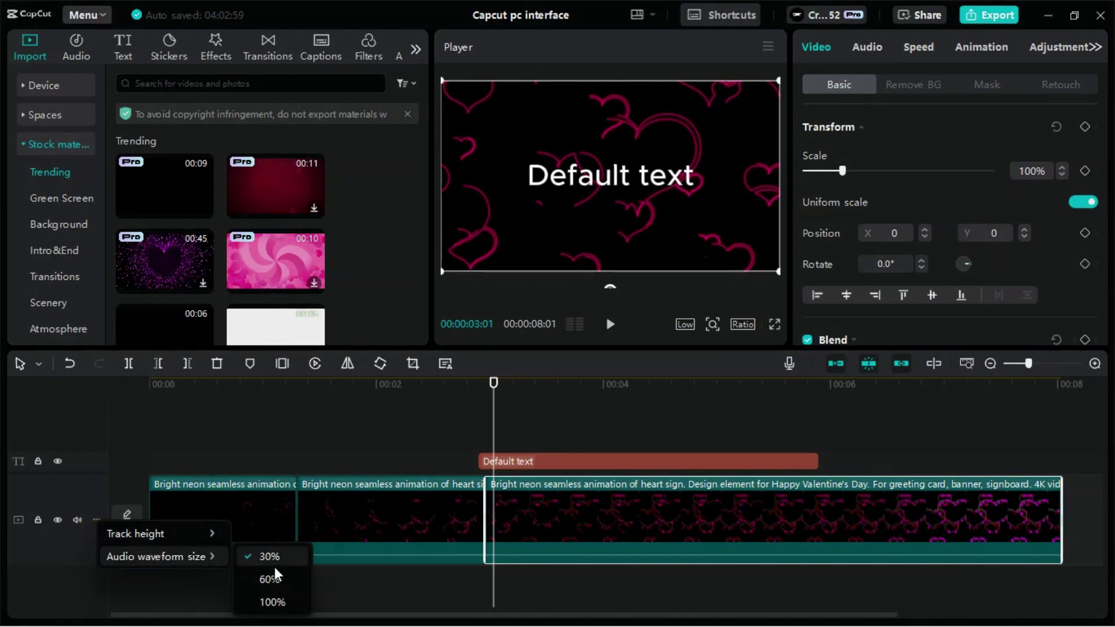
left_click(271, 602)
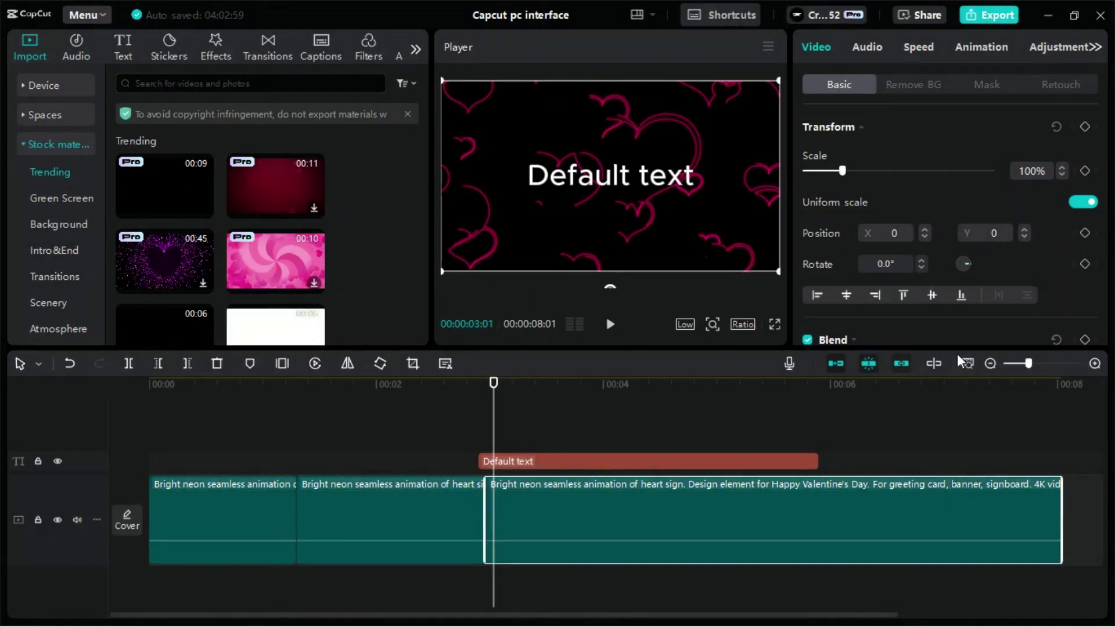
mouse_move(1033, 369)
left_mouse_down()
mouse_move(1043, 366)
mouse_move(1016, 374)
left_mouse_up()
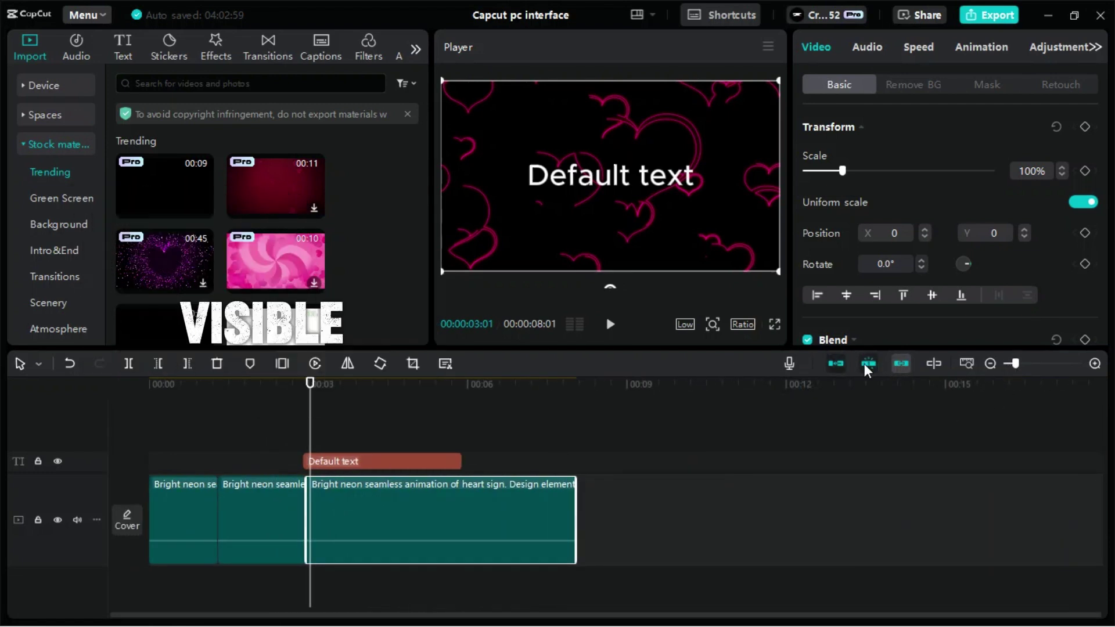
left_click(834, 366)
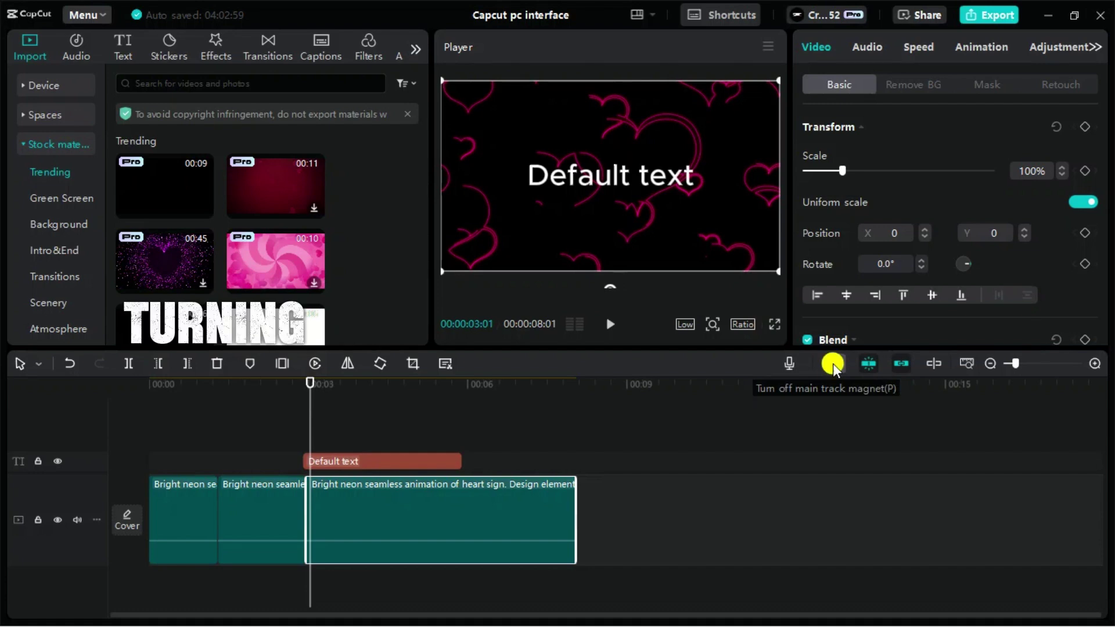
left_click(620, 435)
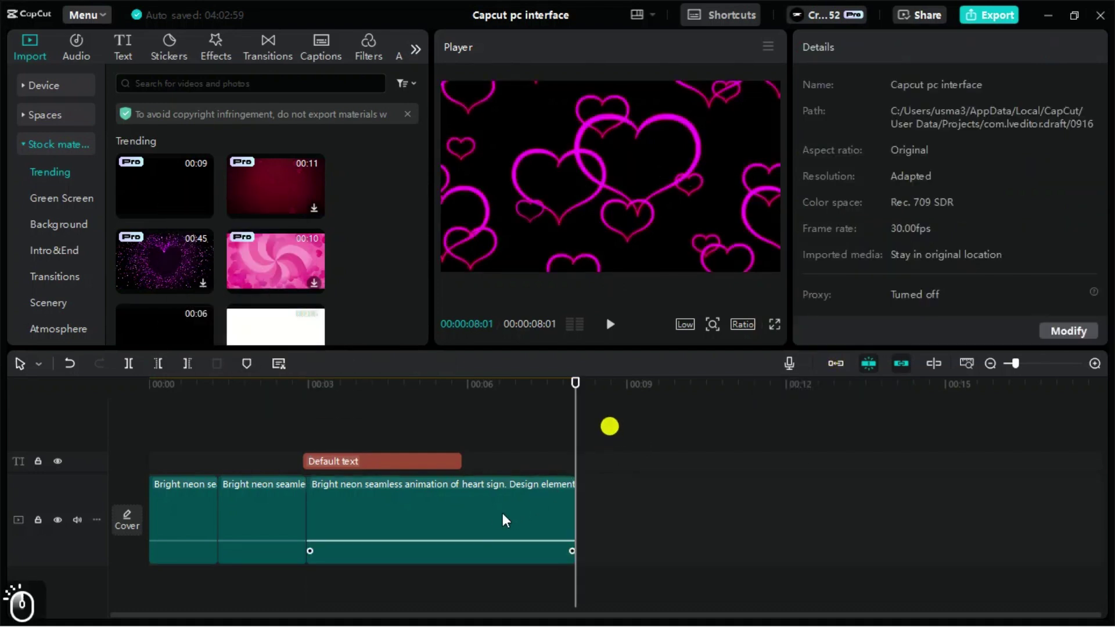
left_click_drag(503, 517, 620, 505)
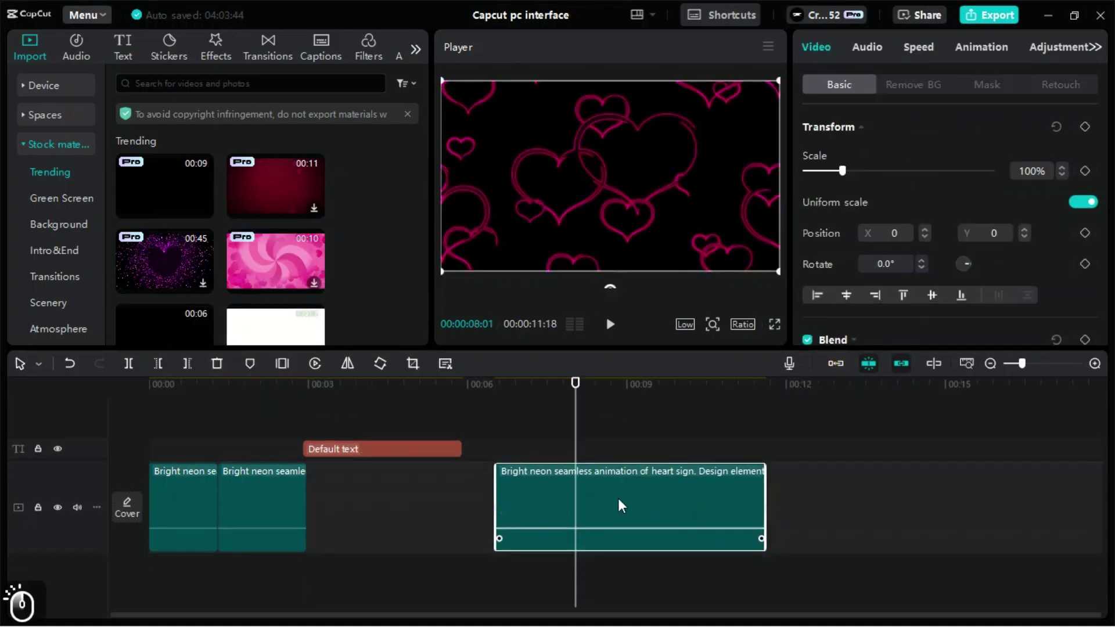
left_click(834, 363)
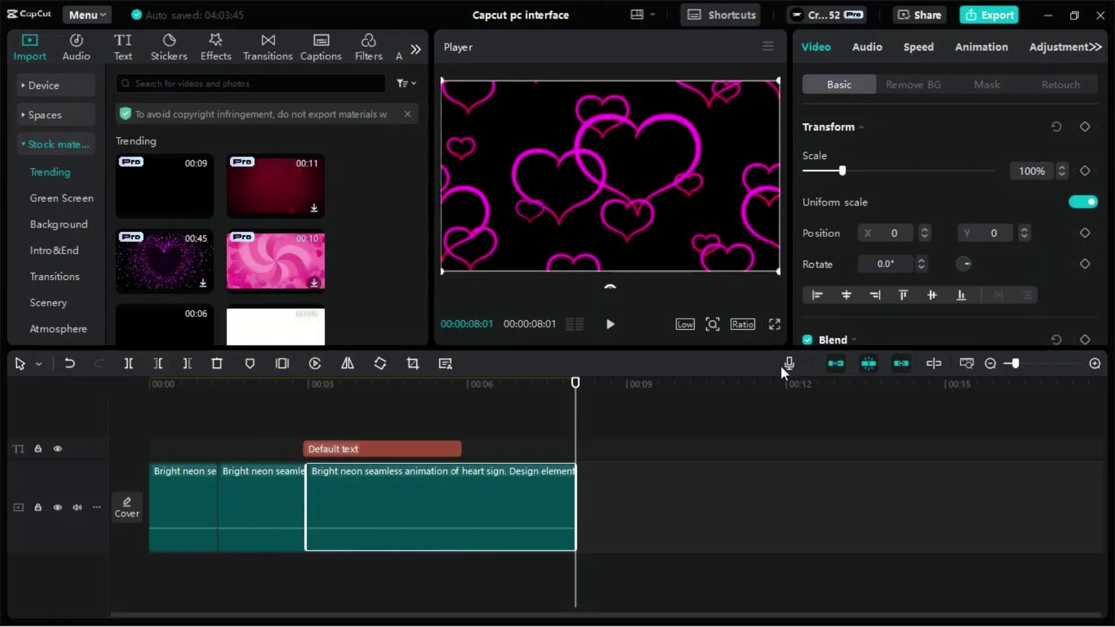
Step: Move the Default text clip with auto snapping off, then snap it into alignment with snapping on
left_click(871, 367)
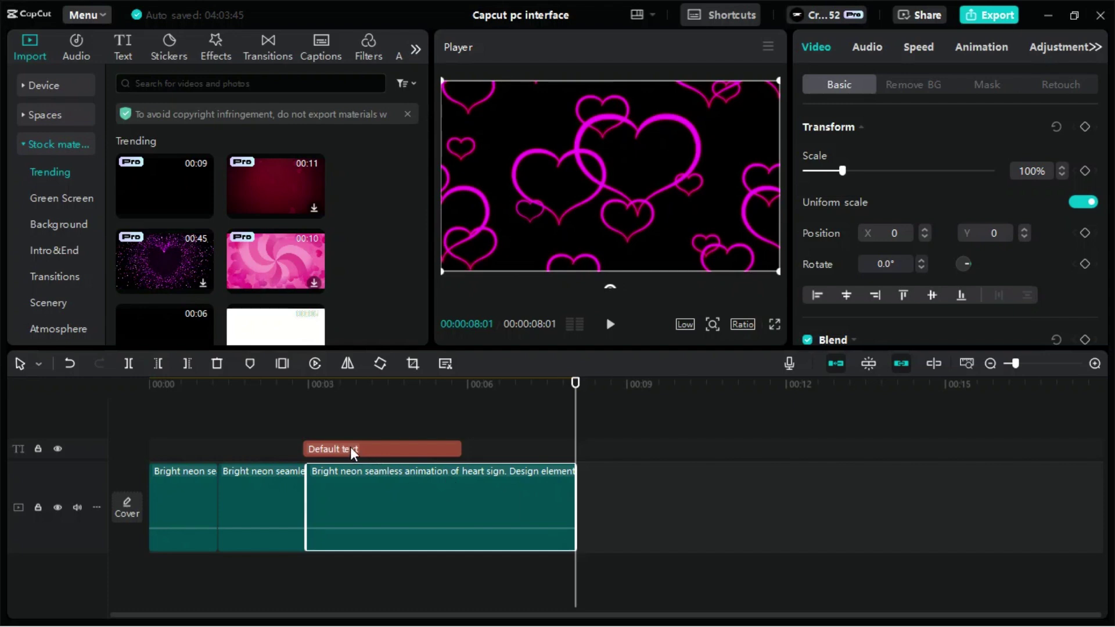
mouse_move(351, 451)
left_mouse_down()
mouse_move(392, 449)
mouse_move(332, 451)
left_mouse_up()
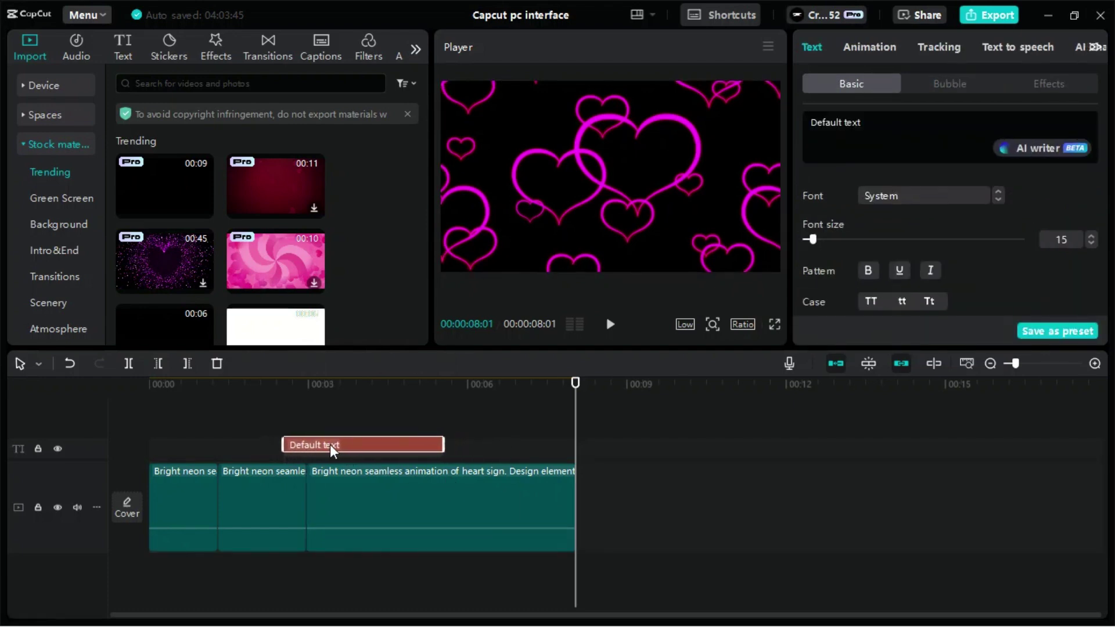
left_click(870, 369)
left_click_drag(431, 453, 447, 452)
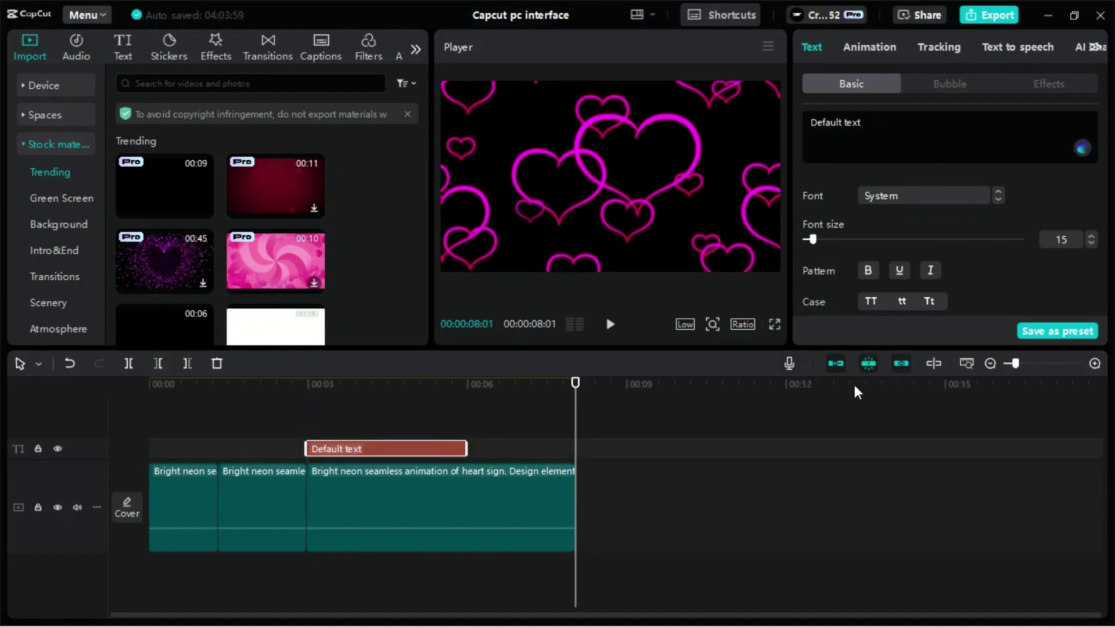
Step: Turn off clip linkage, test dragging the third heart clip, and toggle timeline hover preview on and off
left_click(900, 364)
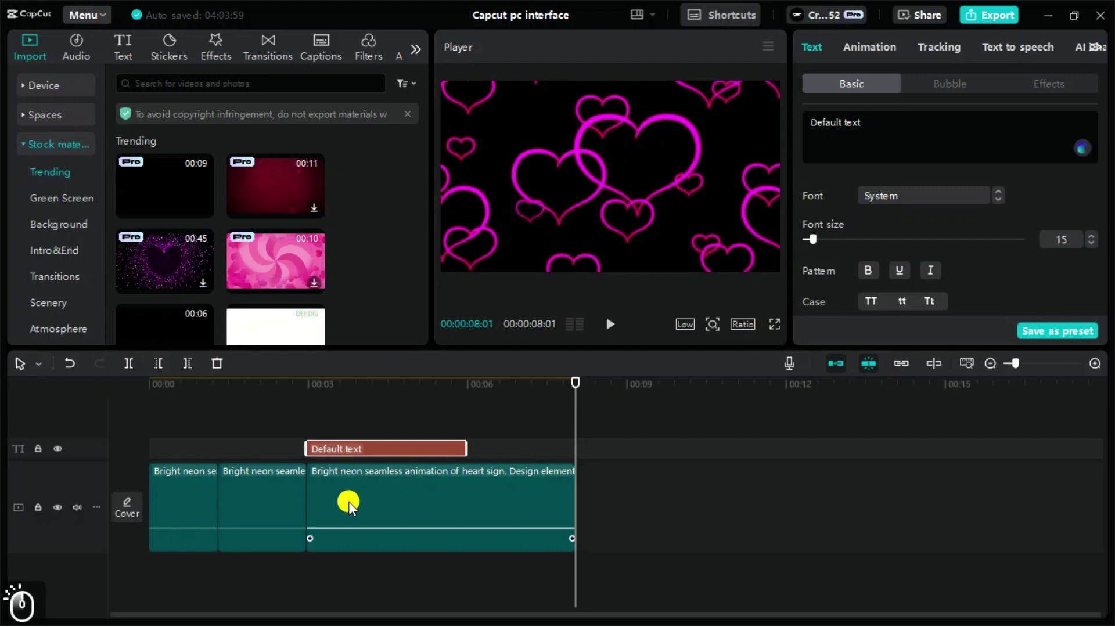
left_click_drag(348, 505, 531, 510)
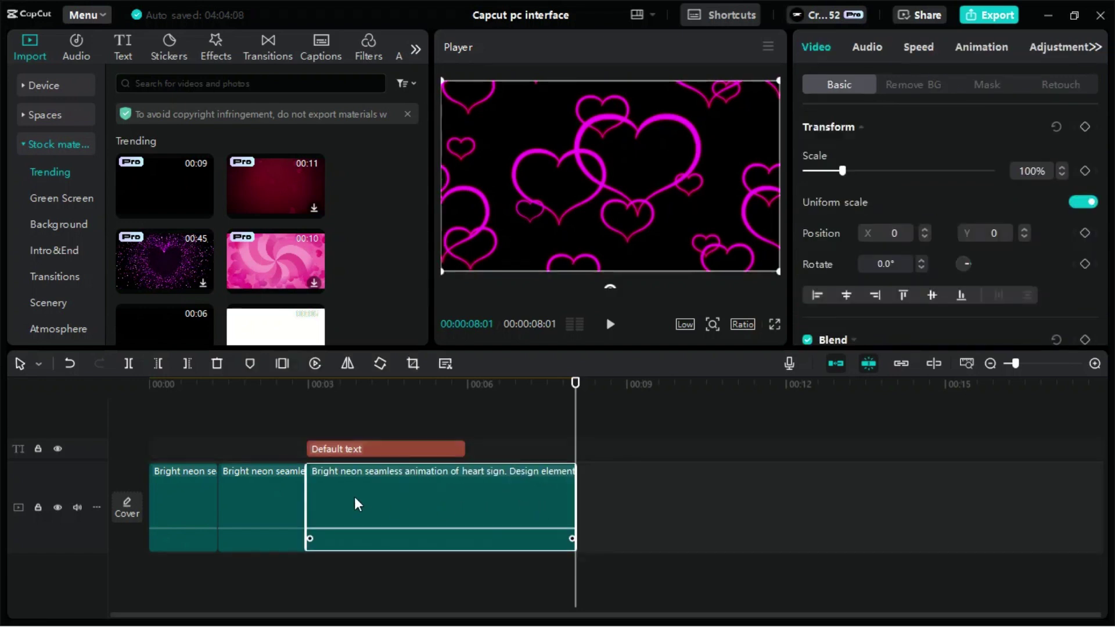
mouse_move(423, 526)
left_mouse_down()
mouse_move(423, 510)
mouse_move(567, 510)
mouse_move(545, 495)
mouse_move(427, 520)
left_mouse_up()
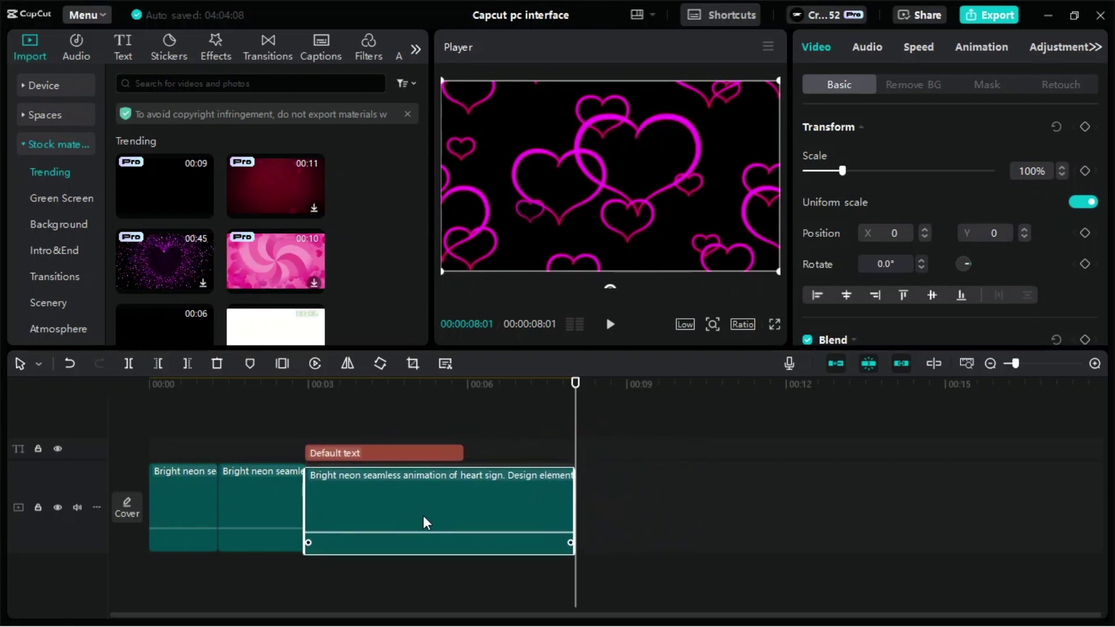
left_click(934, 364)
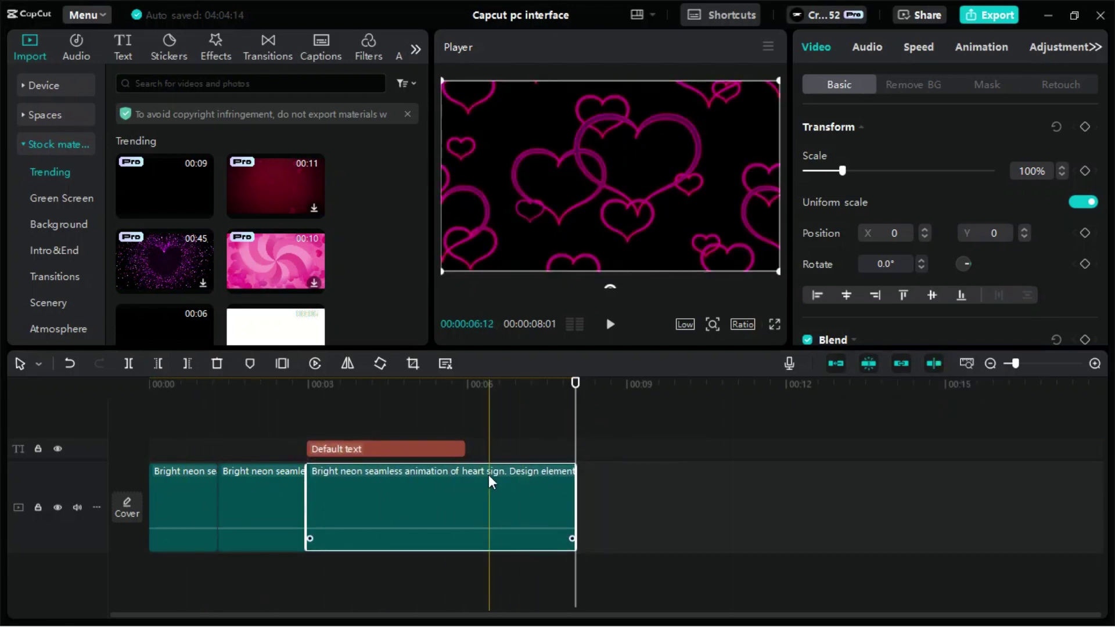
left_click(934, 364)
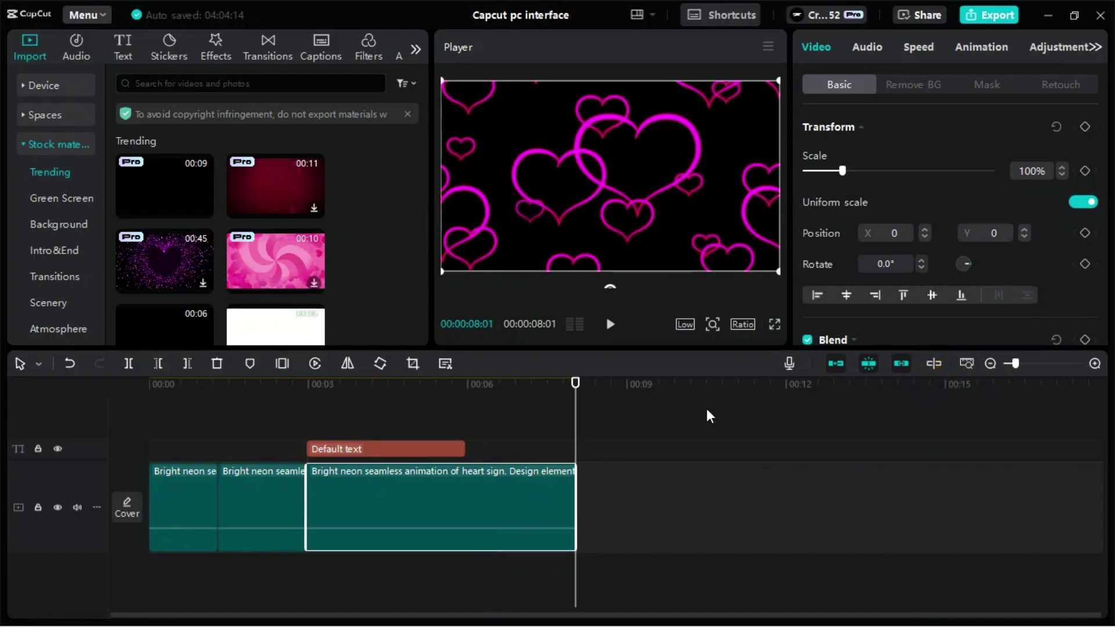
Step: Open the Voiceover recorder, set to the external microphone at volume 100
left_click(788, 366)
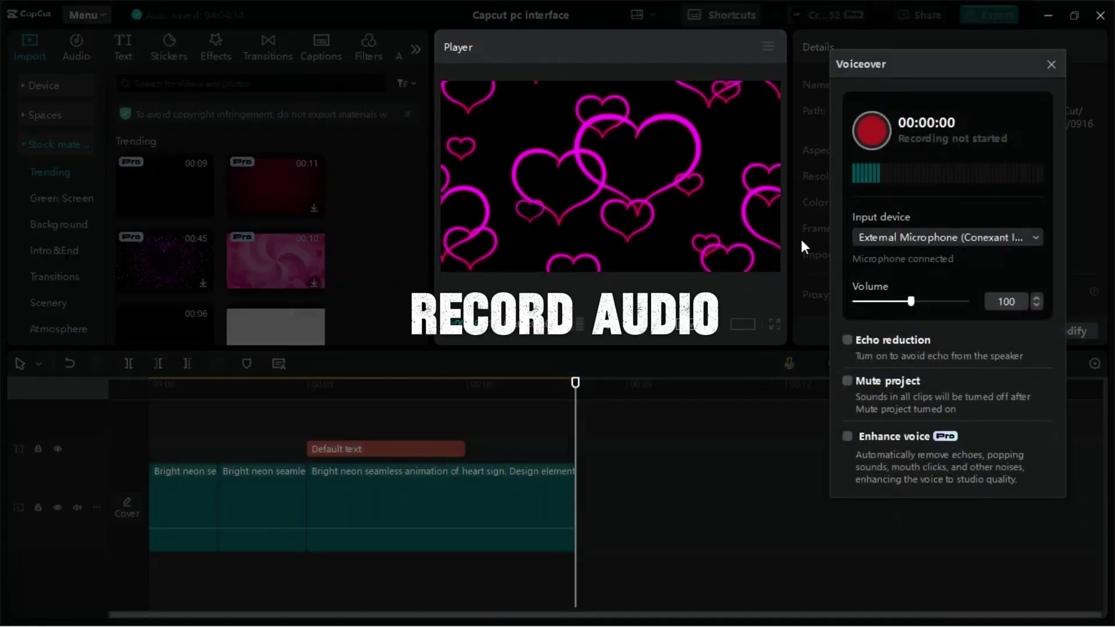